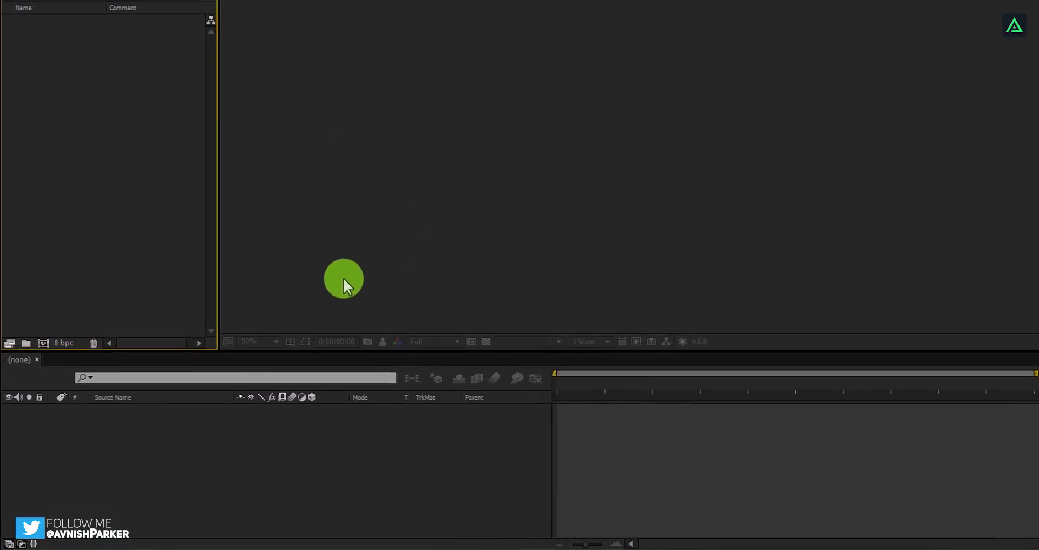
# - Create a composition named Water_Logo_Reveal at 1920 x 1080 px, 30 frames per second and 10 seconds long
pyautogui.click(50, 303)
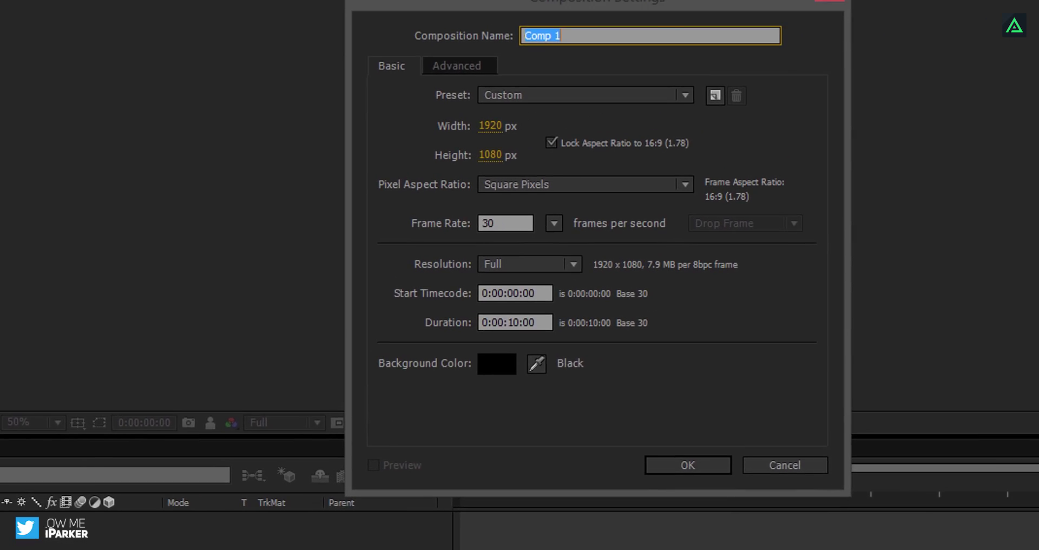
pyautogui.write('Water_Logo_Reveal')
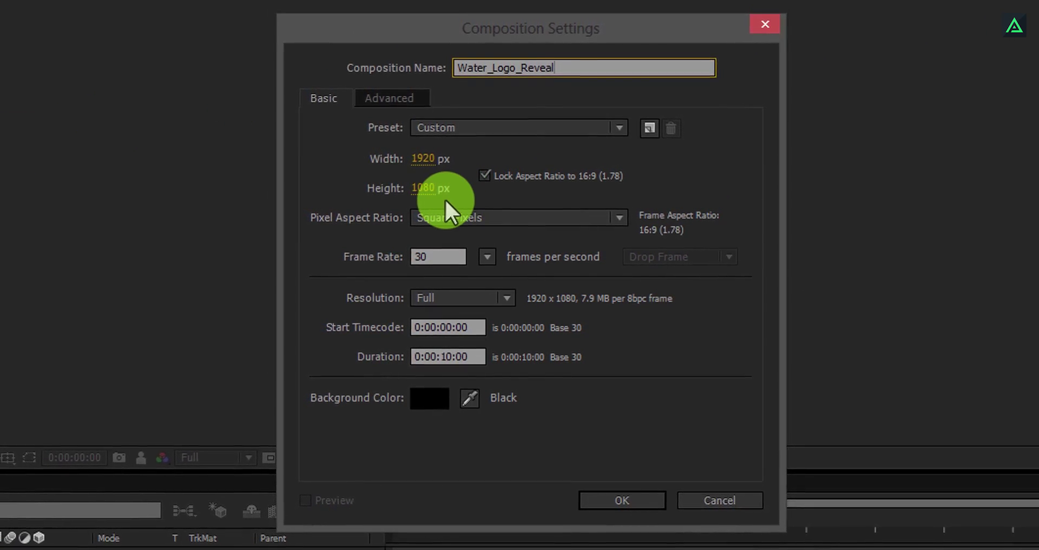
pyautogui.click(457, 257)
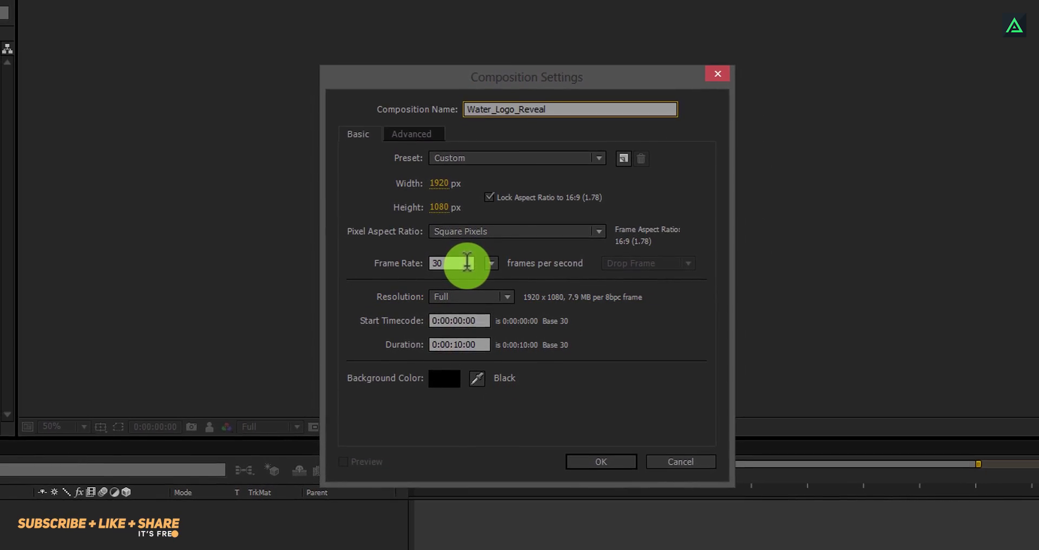
pyautogui.click(468, 345)
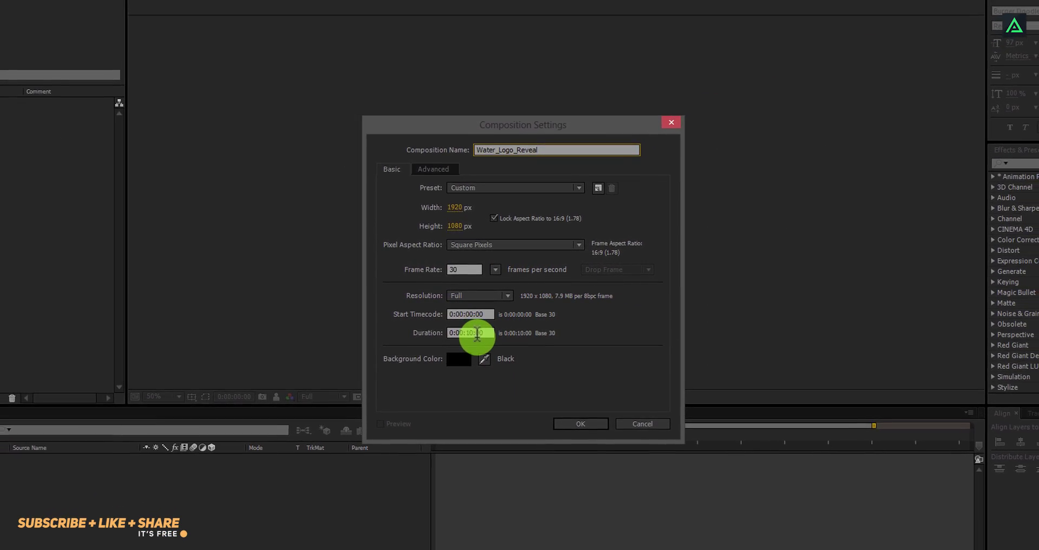
pyautogui.click(569, 422)
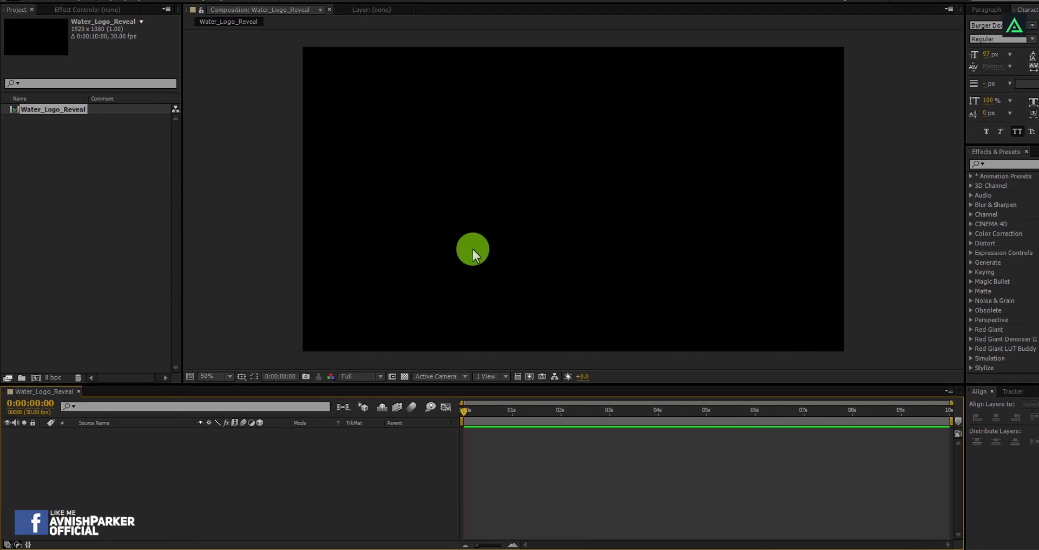
# - Create a full-size solid layer named Background with the dark gray color 101010
pyautogui.rightClick(147, 457)
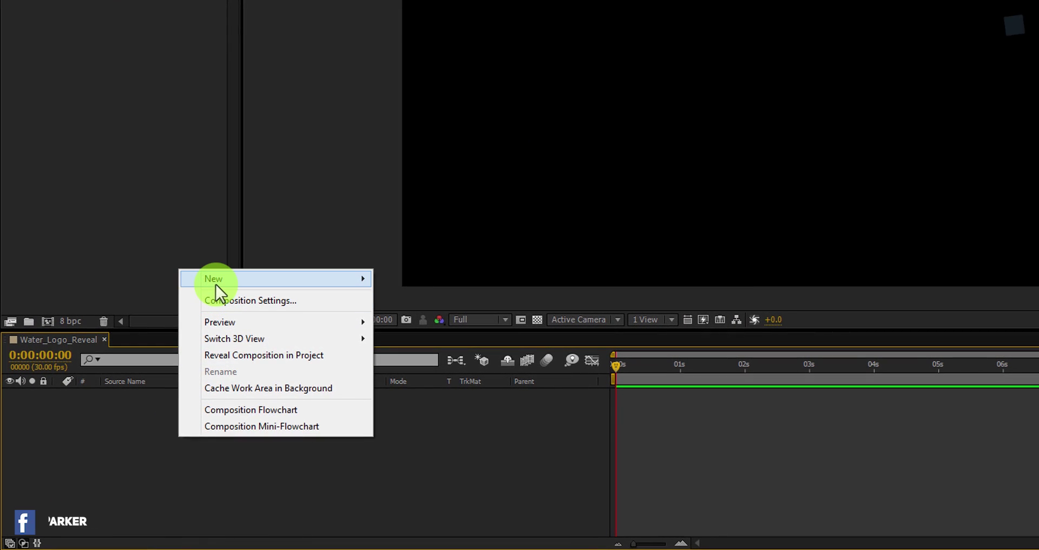
pyautogui.moveTo(178, 330)
pyautogui.click(403, 319)
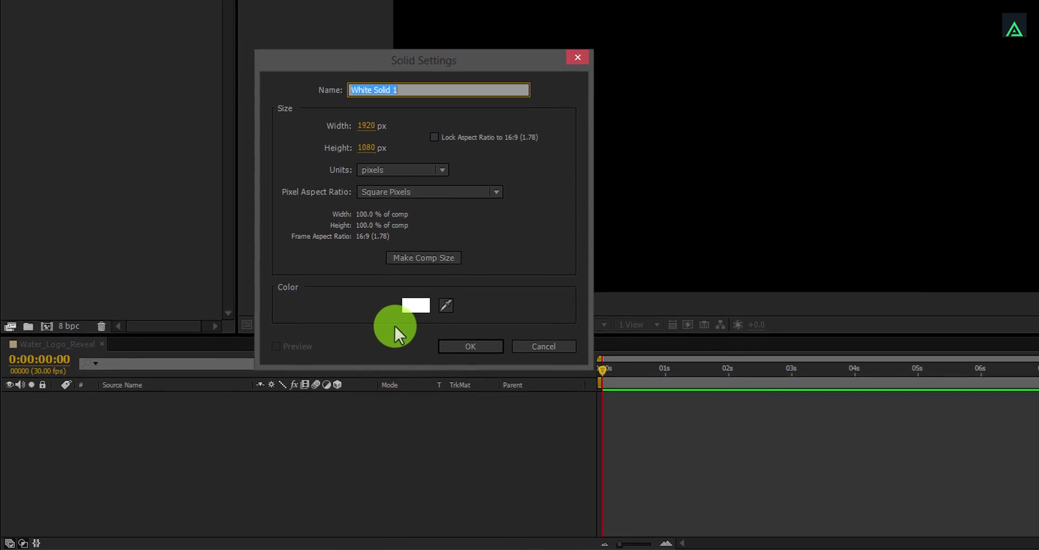
pyautogui.write('Background')
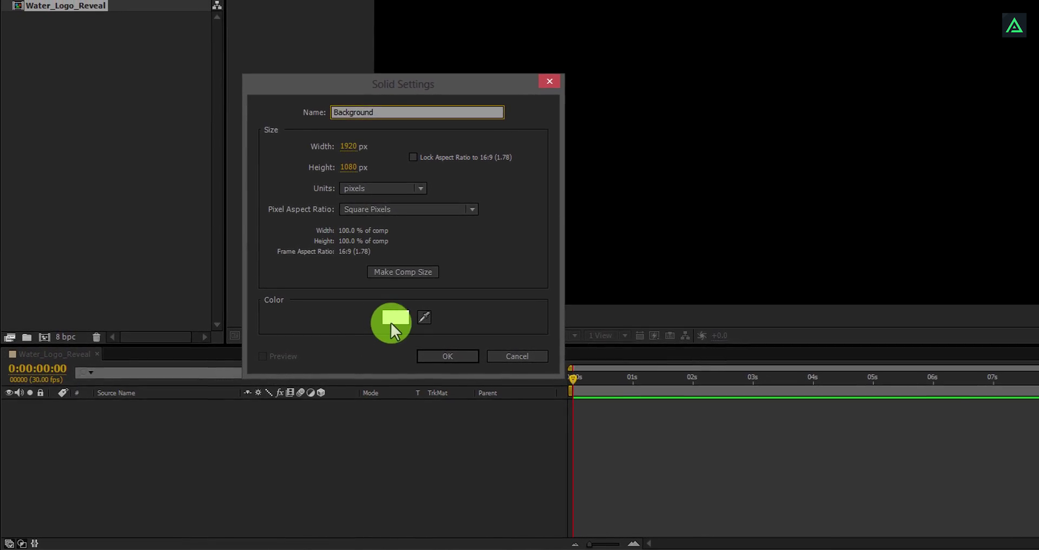
pyautogui.click(397, 322)
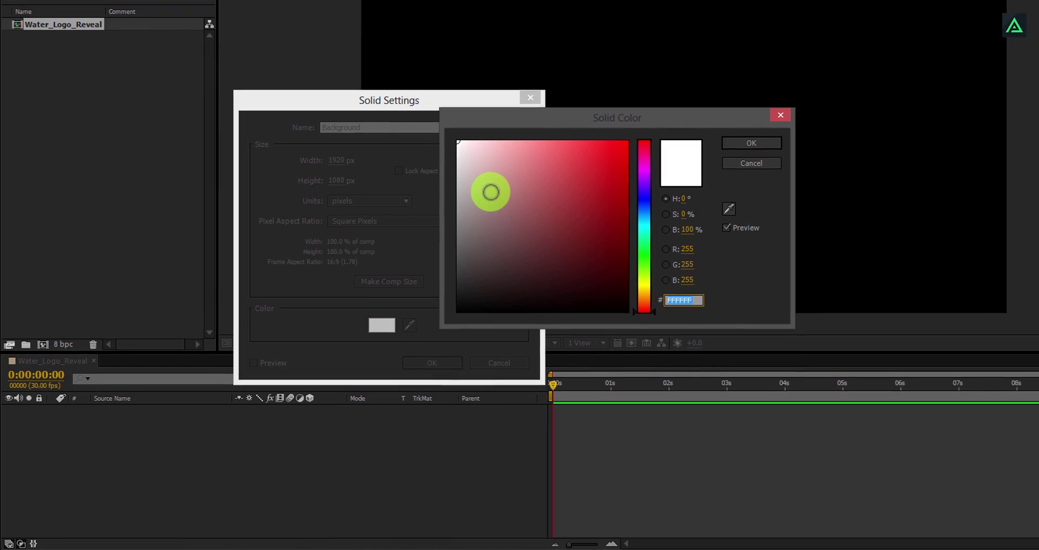
pyautogui.moveTo(491, 203); pyautogui.dragTo(456, 275)
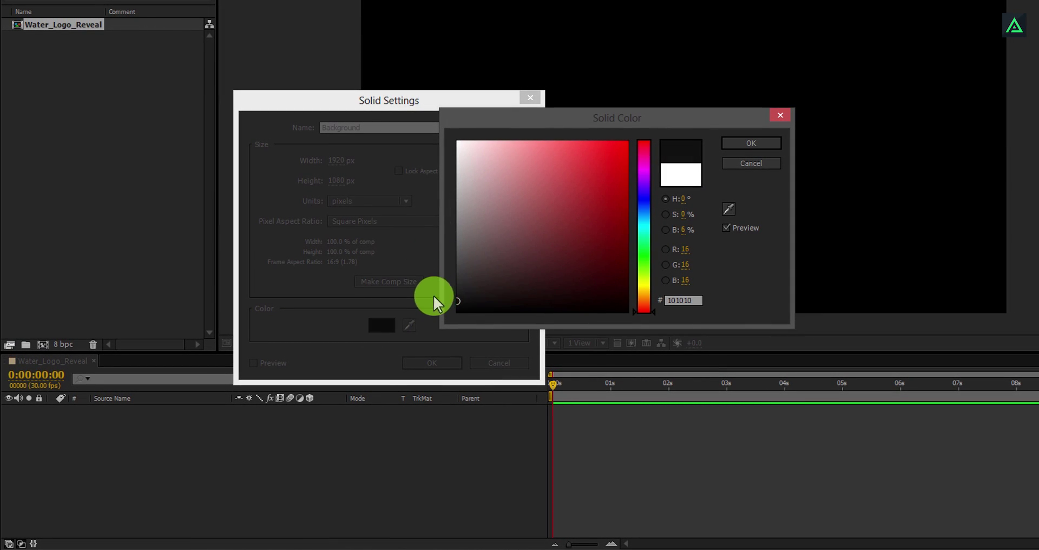
pyautogui.click(736, 146)
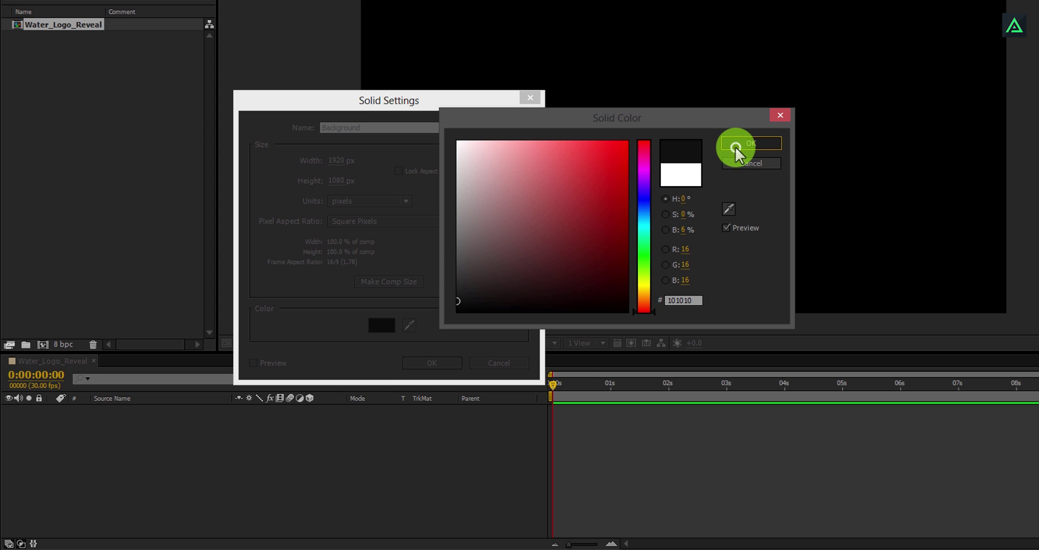
pyautogui.click(425, 362)
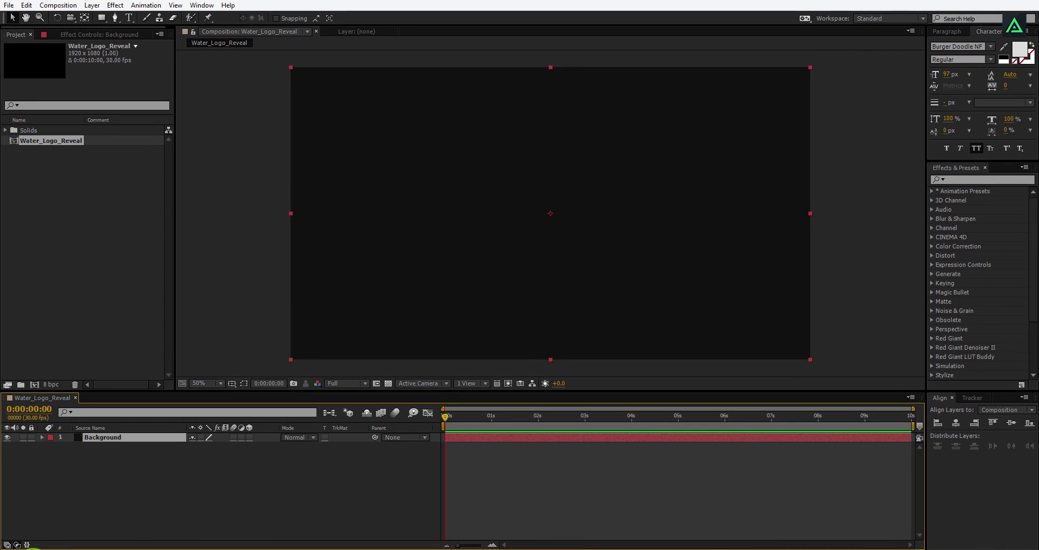
# - Import Logo.png from the file explorer into the project
pyautogui.click(55, 548)
pyautogui.moveTo(227, 120); pyautogui.dragTo(239, 354)
pyautogui.moveTo(138, 548); pyautogui.dragTo(132, 546)
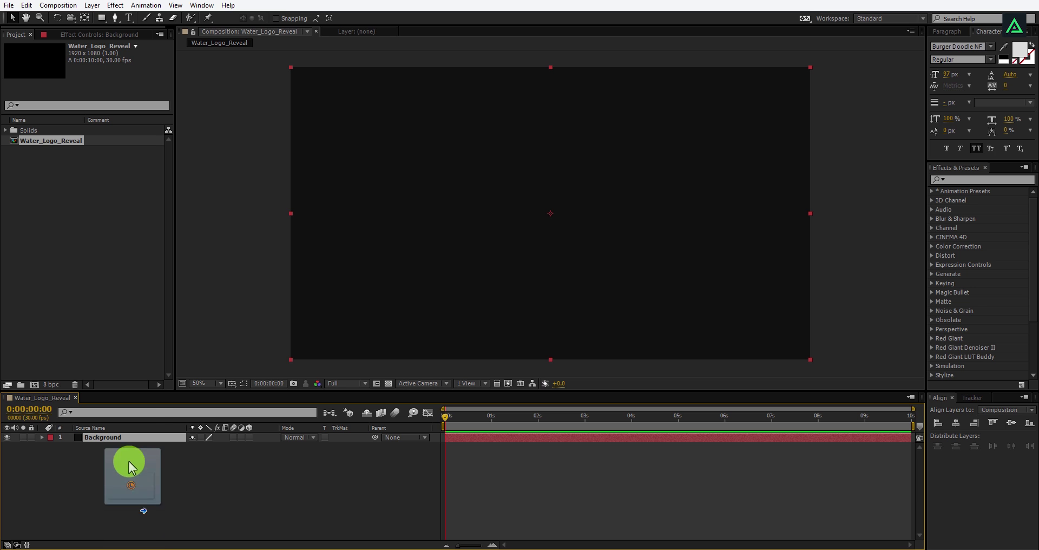
pyautogui.moveTo(130, 466); pyautogui.dragTo(105, 287)
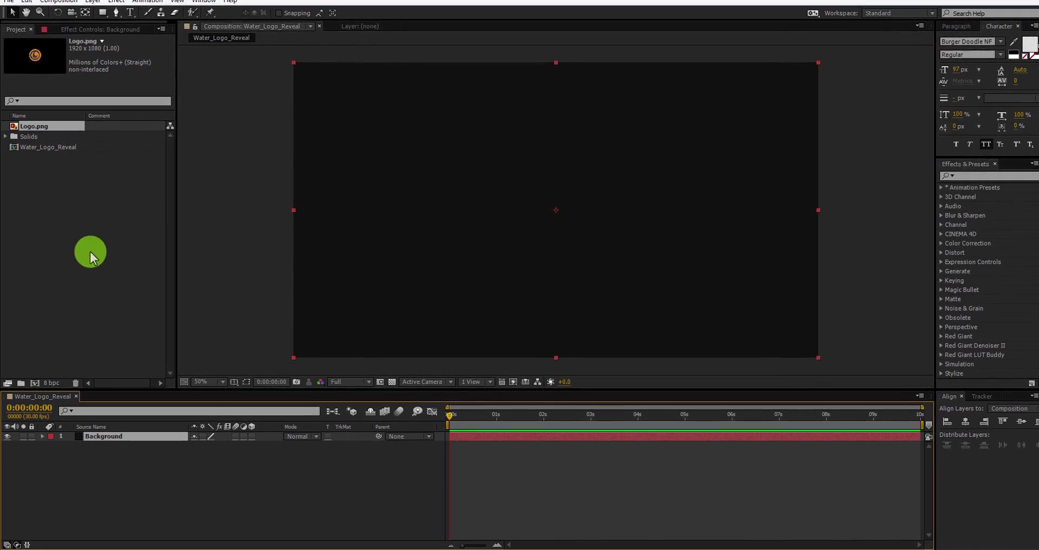
# - Add Logo.png to the composition above the Background layer and scale it to 77%
pyautogui.moveTo(47, 126); pyautogui.dragTo(107, 425)
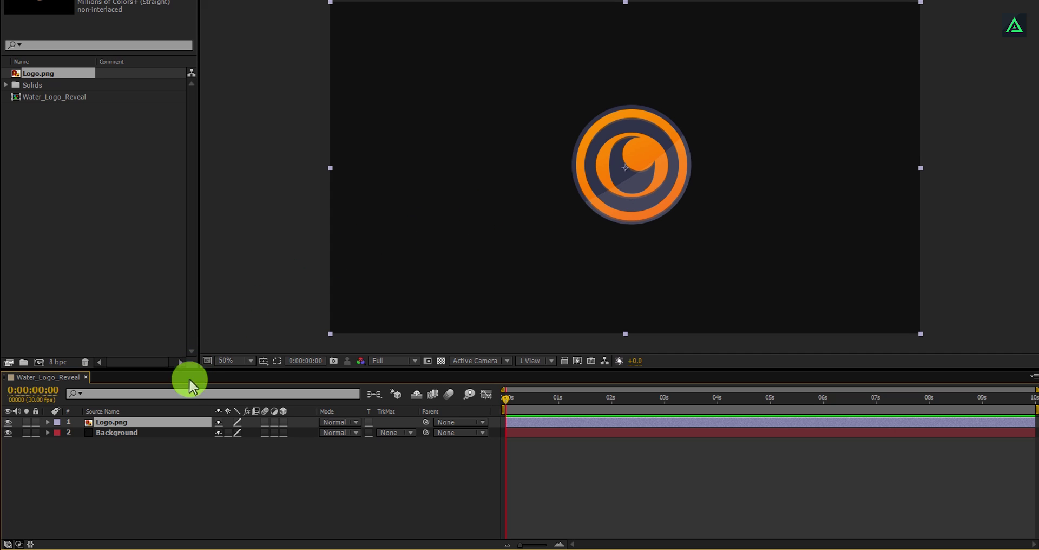
pyautogui.press('s')
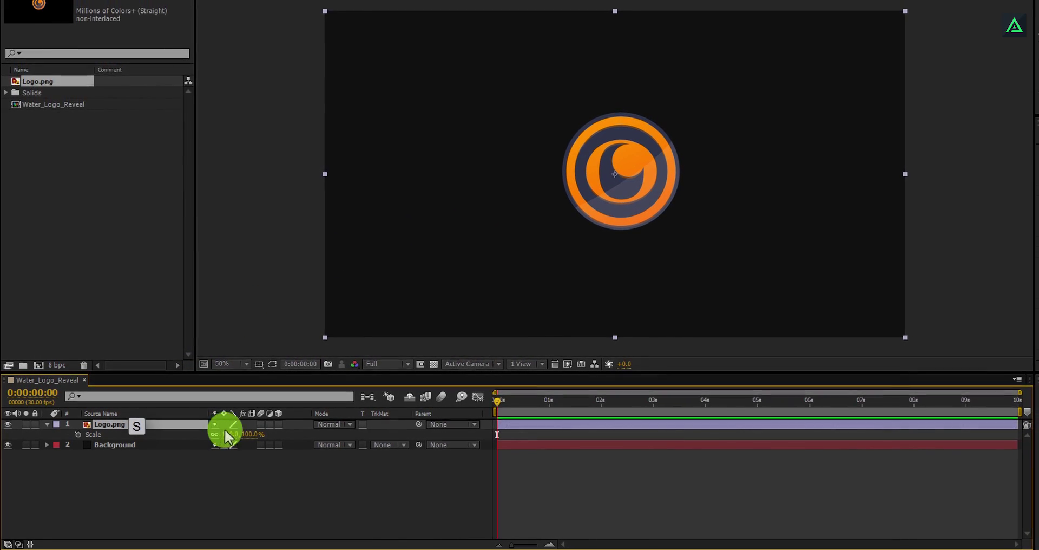
pyautogui.moveTo(225, 431)
pyautogui.mouseDown()
pyautogui.moveTo(244, 432)
pyautogui.moveTo(232, 432)
pyautogui.mouseUp()
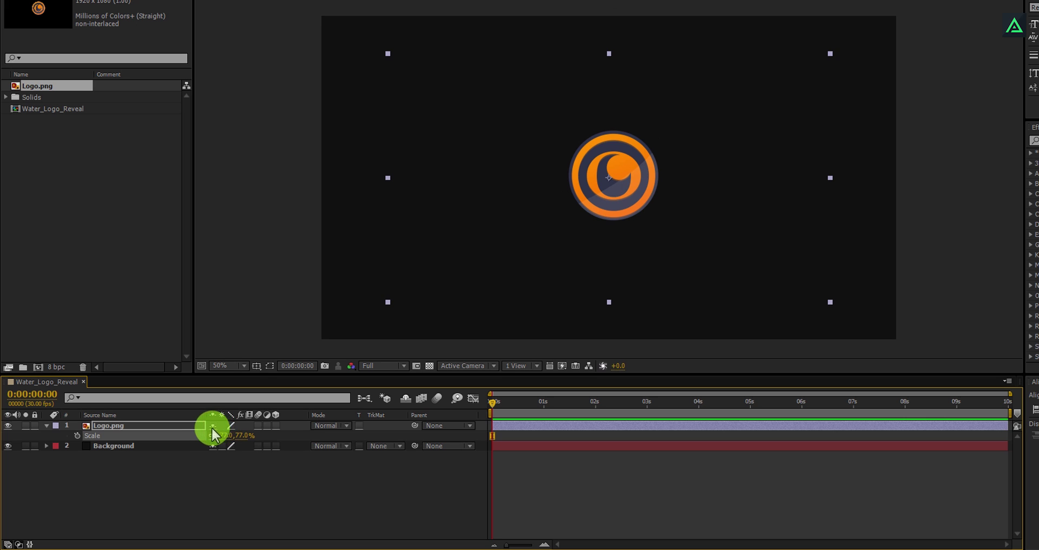
# - Pre-compose the Logo.png layer as Logo_Inside, moving all attributes into the new composition
pyautogui.rightClick(154, 428)
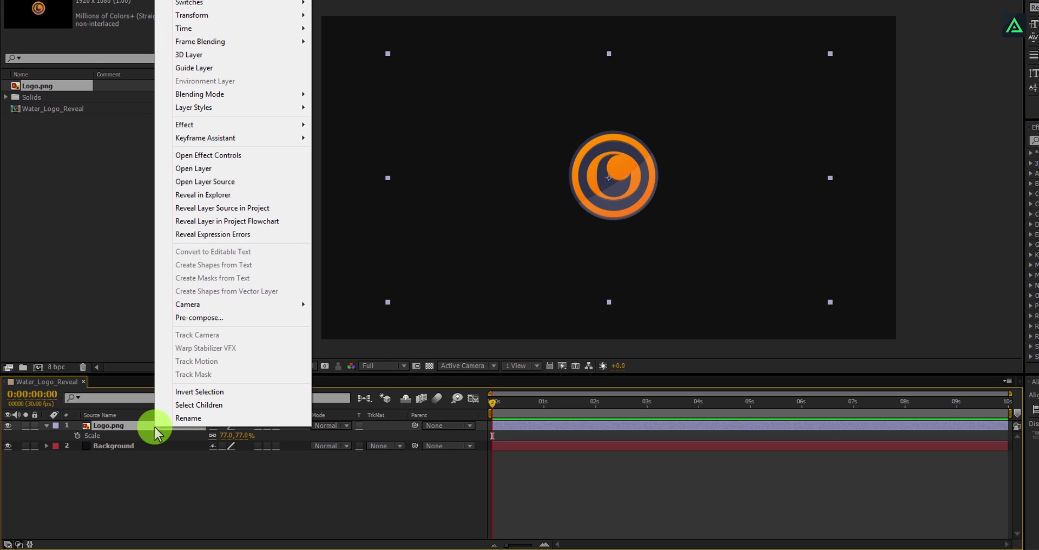
pyautogui.click(234, 318)
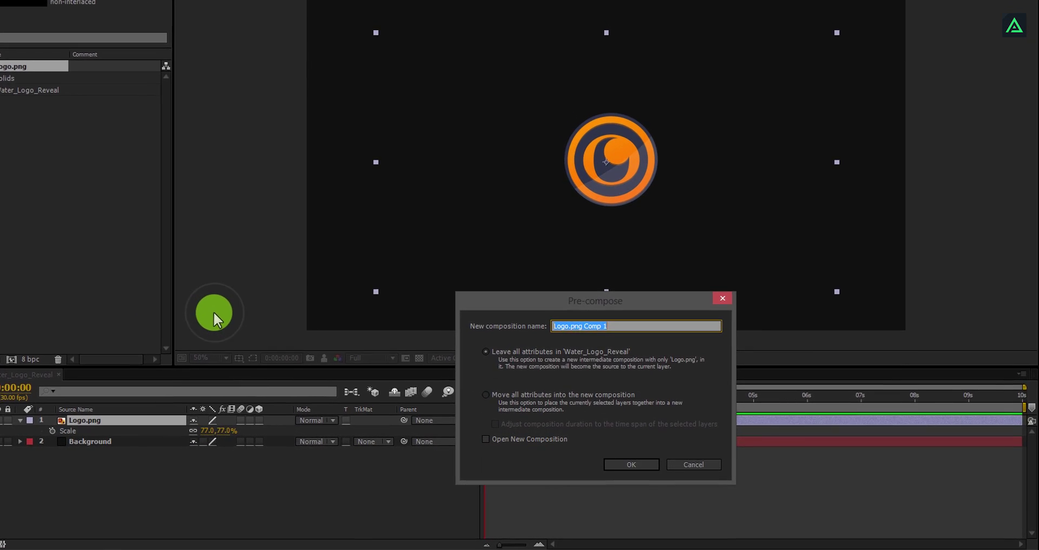
pyautogui.write('Logo_Inside')
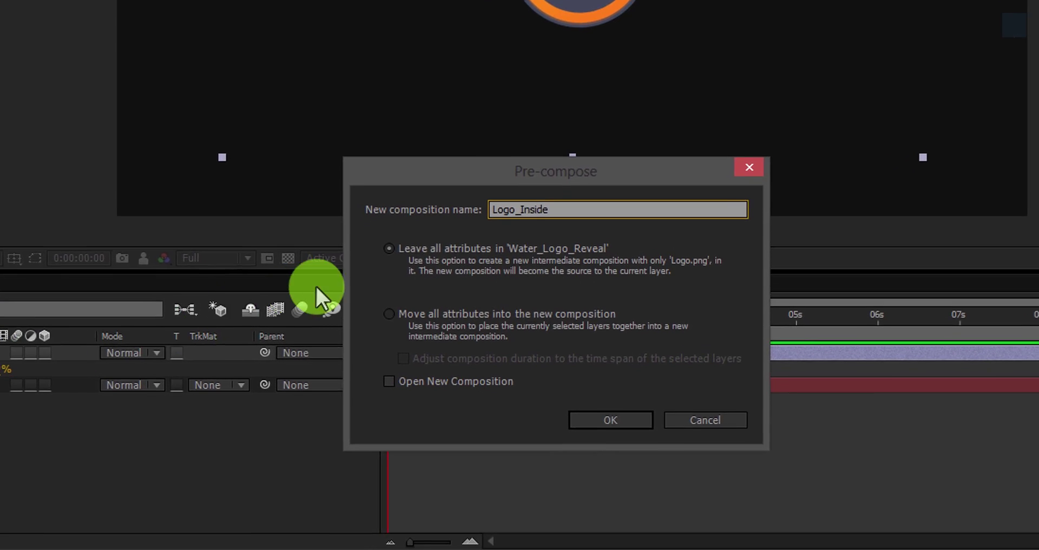
pyautogui.click(352, 283)
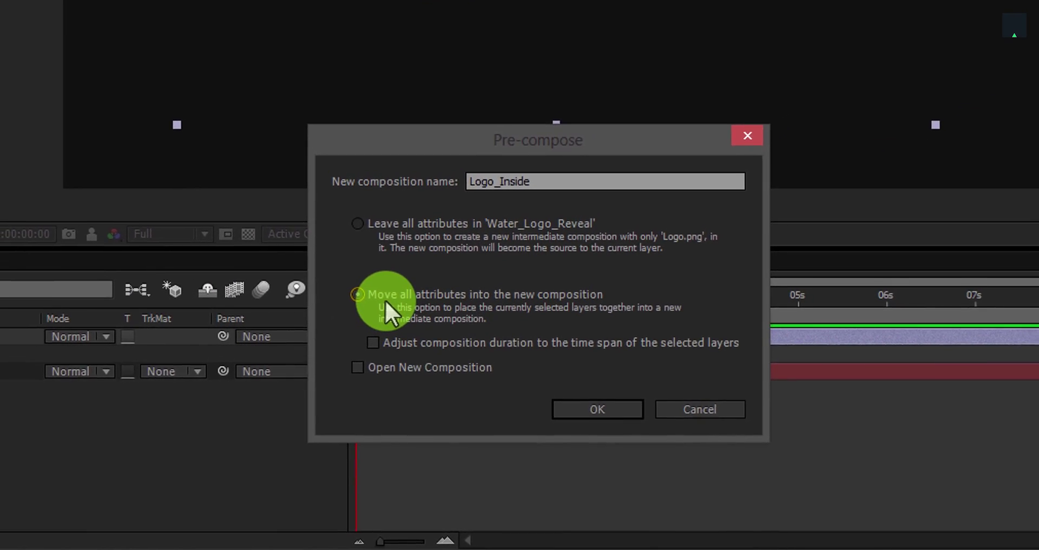
pyautogui.click(598, 409)
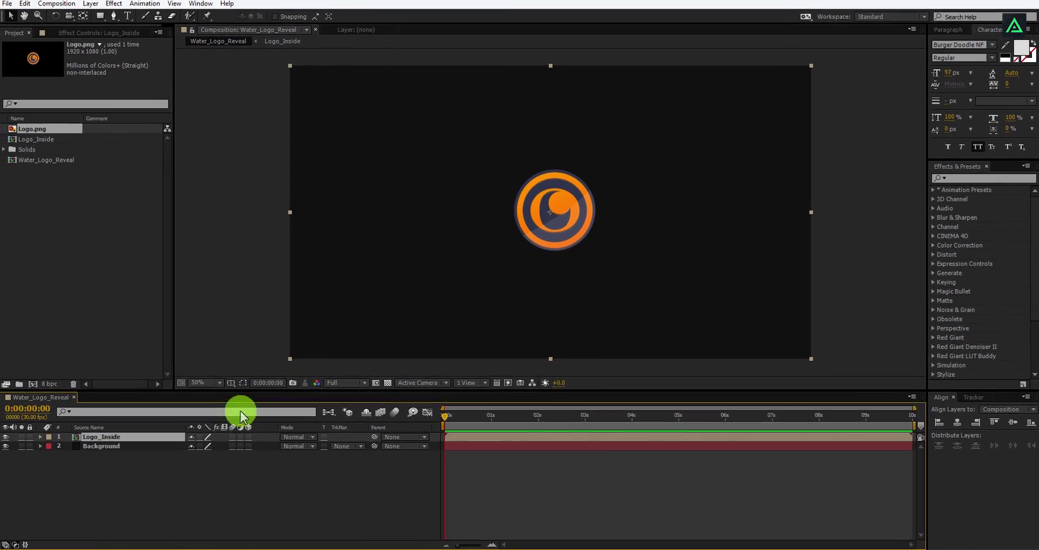
# - Create a 1920 x 1080 px solid layer named Water above Logo_Inside, keeping the suggested color
pyautogui.rightClick(206, 461)
pyautogui.moveTo(230, 368)
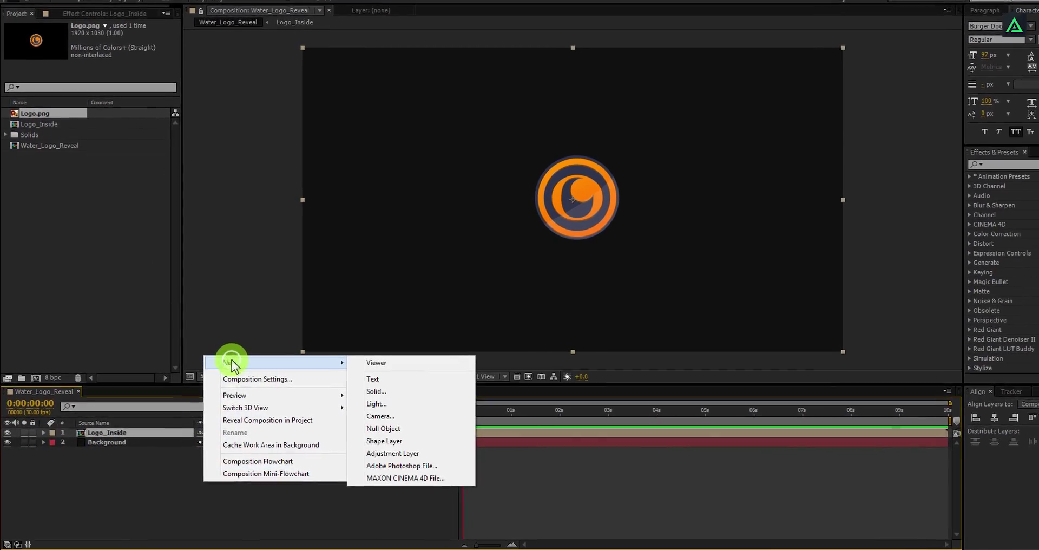
pyautogui.click(372, 394)
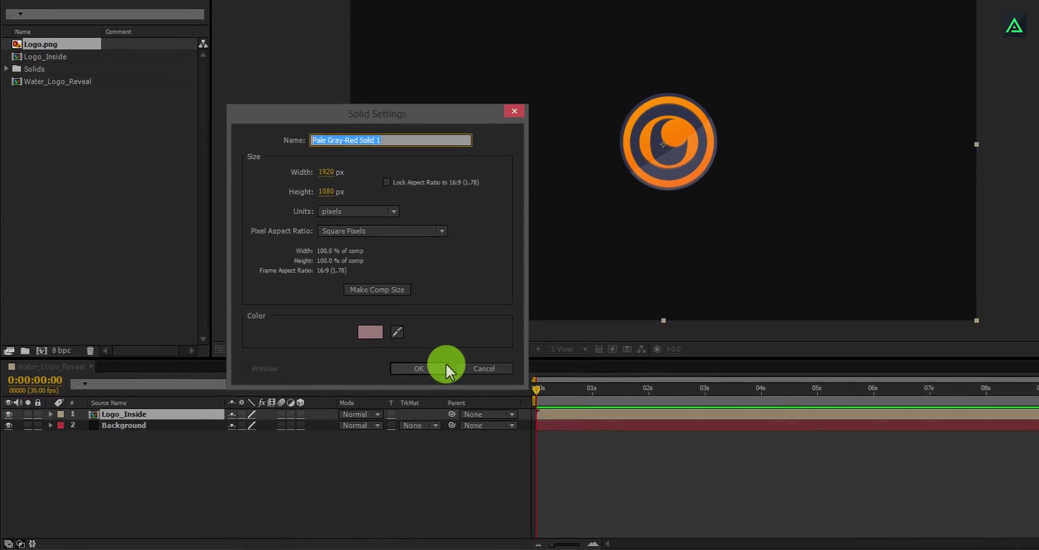
pyautogui.write('Water')
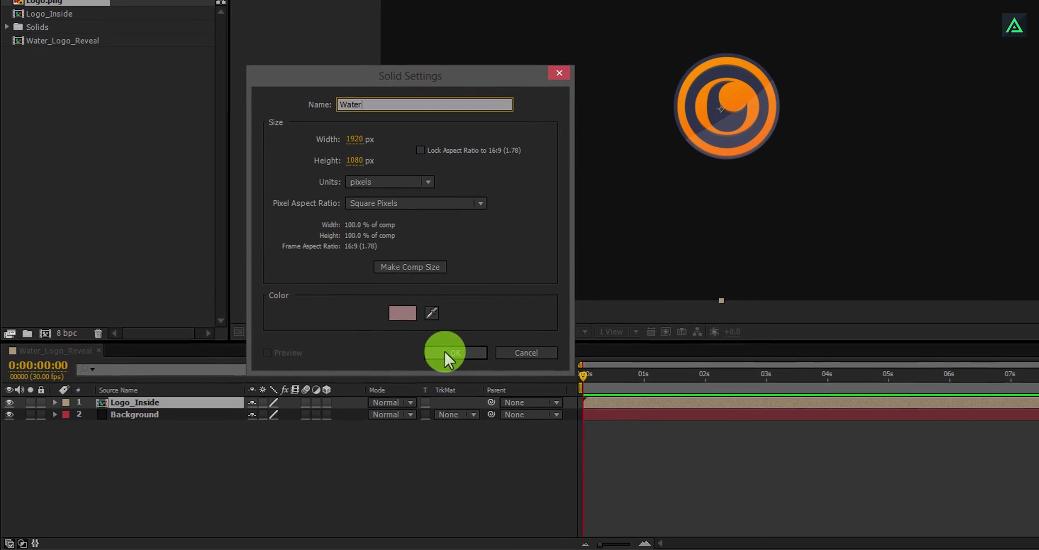
pyautogui.click(445, 357)
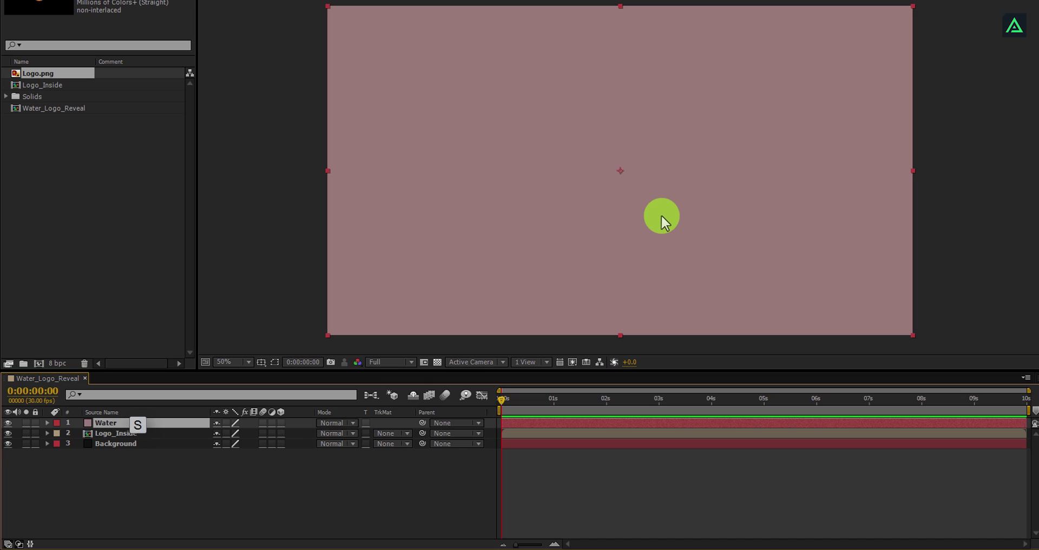
# - Scale the Water solid to 31%, temporarily lowering its opacity to check its size against the logo
pyautogui.press('s')
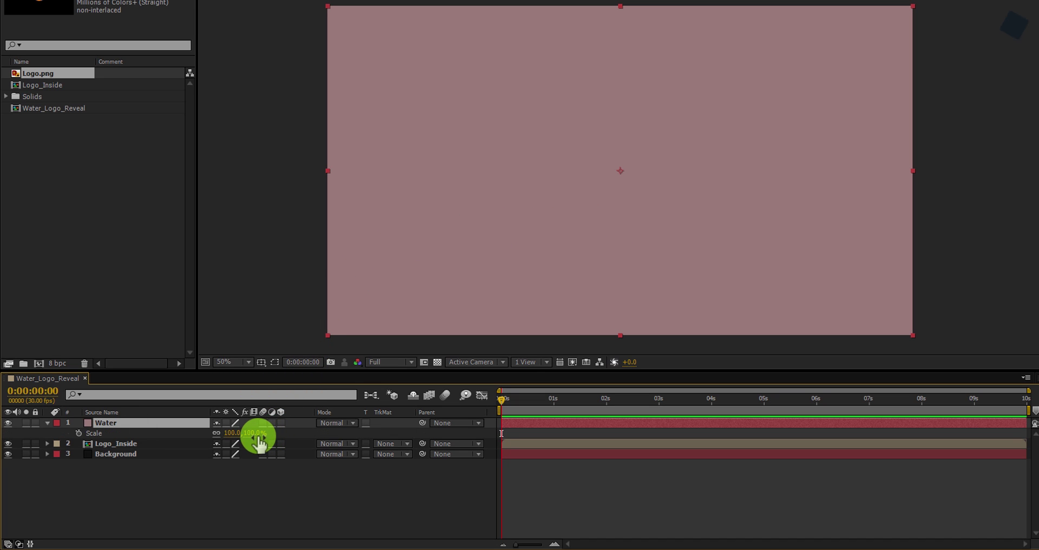
pyautogui.moveTo(252, 437); pyautogui.dragTo(230, 445)
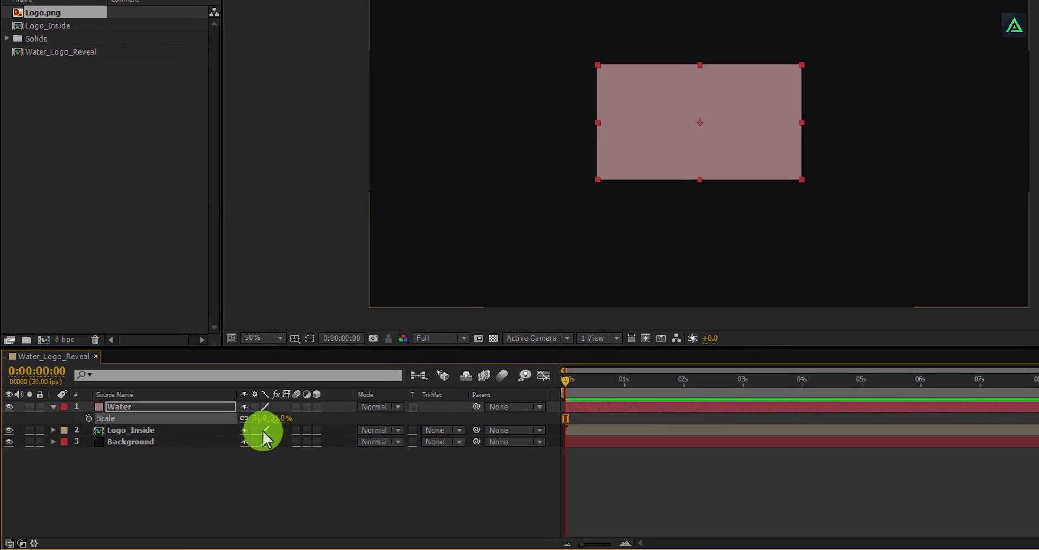
pyautogui.press('t')
pyautogui.moveTo(269, 413); pyautogui.dragTo(242, 415)
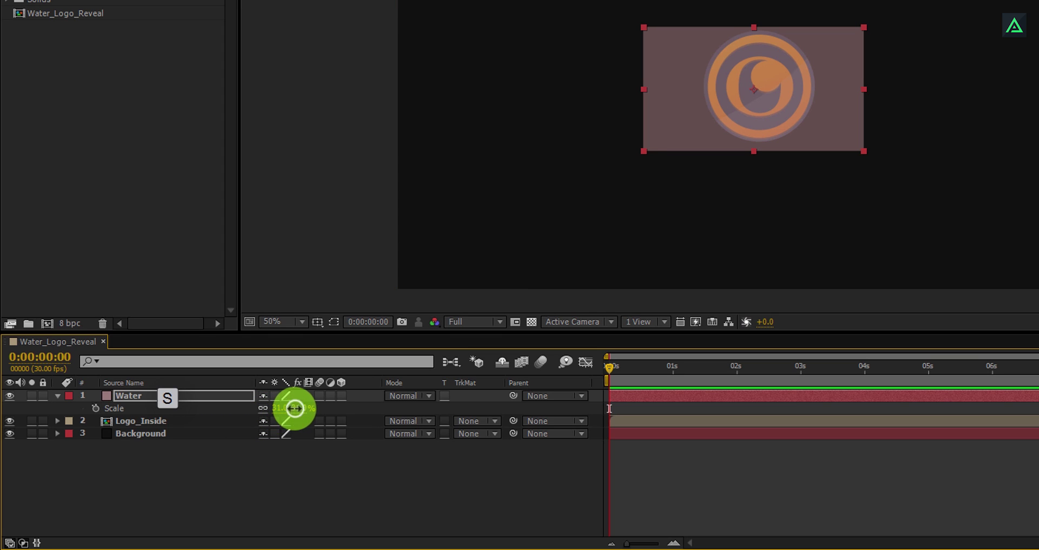
pyautogui.moveTo(295, 408); pyautogui.dragTo(303, 408)
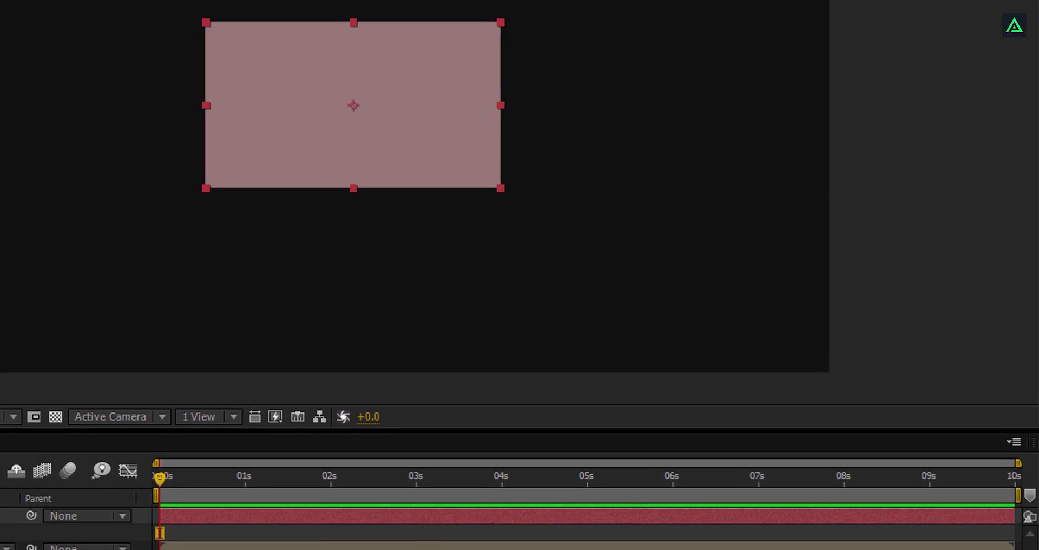
# - Find the Linear Wipe transition effect and apply it to the Water solid
pyautogui.click(958, 40)
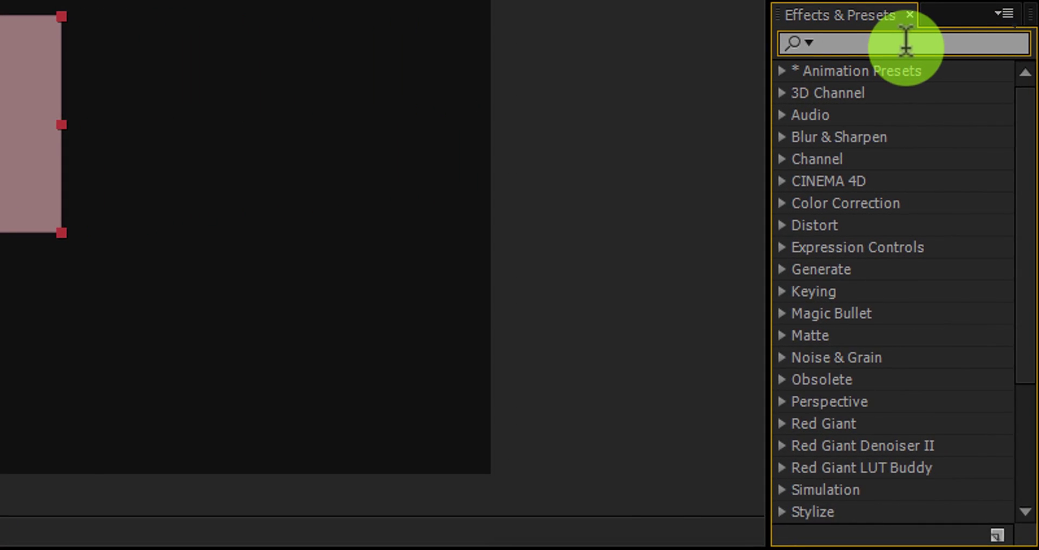
pyautogui.write('linear')
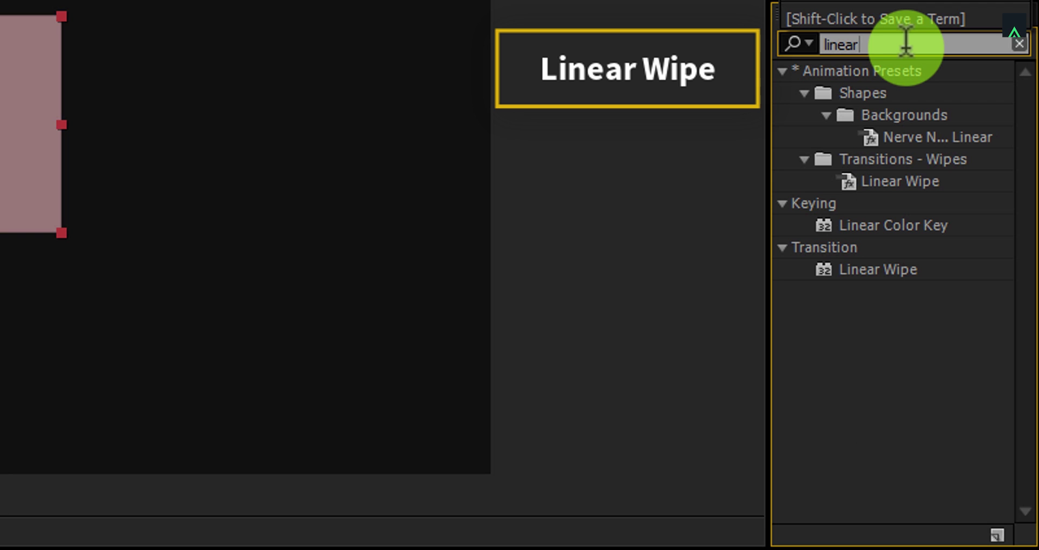
pyautogui.click(890, 273)
pyautogui.moveTo(890, 274); pyautogui.dragTo(76, 169)
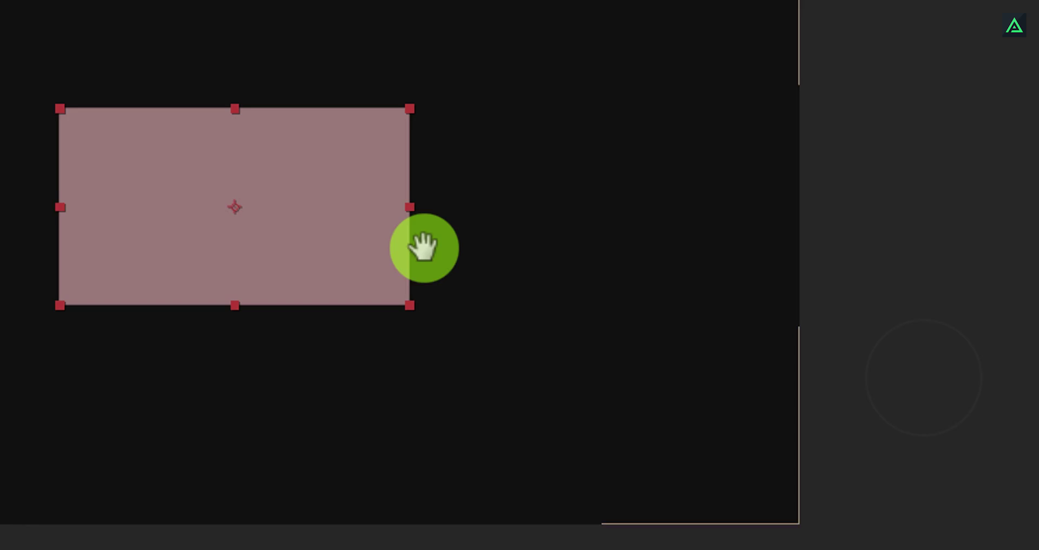
pyautogui.moveTo(424, 248); pyautogui.dragTo(425, 249)
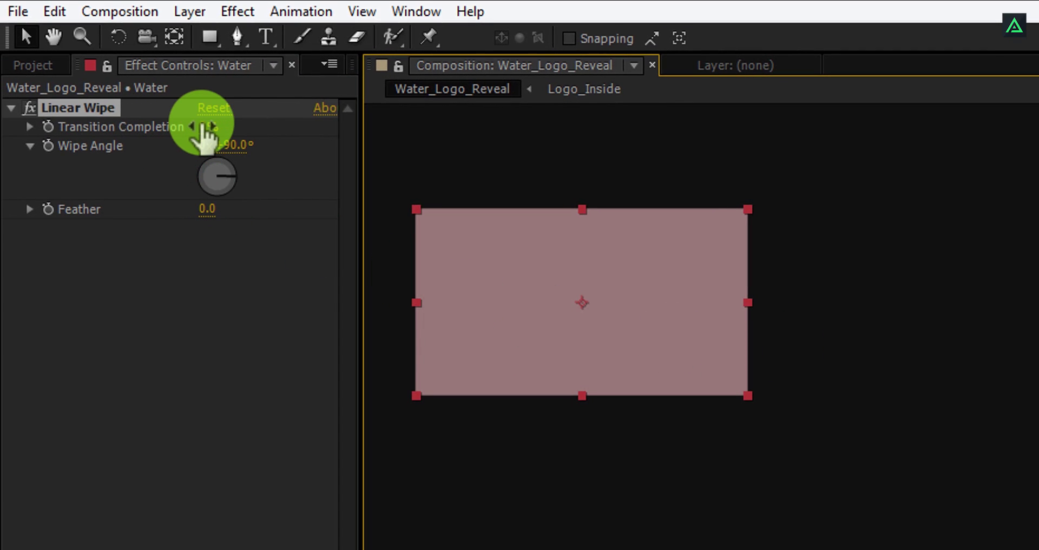
# - Set the Linear Wipe's wipe angle to 0° on the Water solid, leaving its transition completion at 0%
pyautogui.moveTo(205, 127); pyautogui.dragTo(185, 152)
pyautogui.click(230, 127)
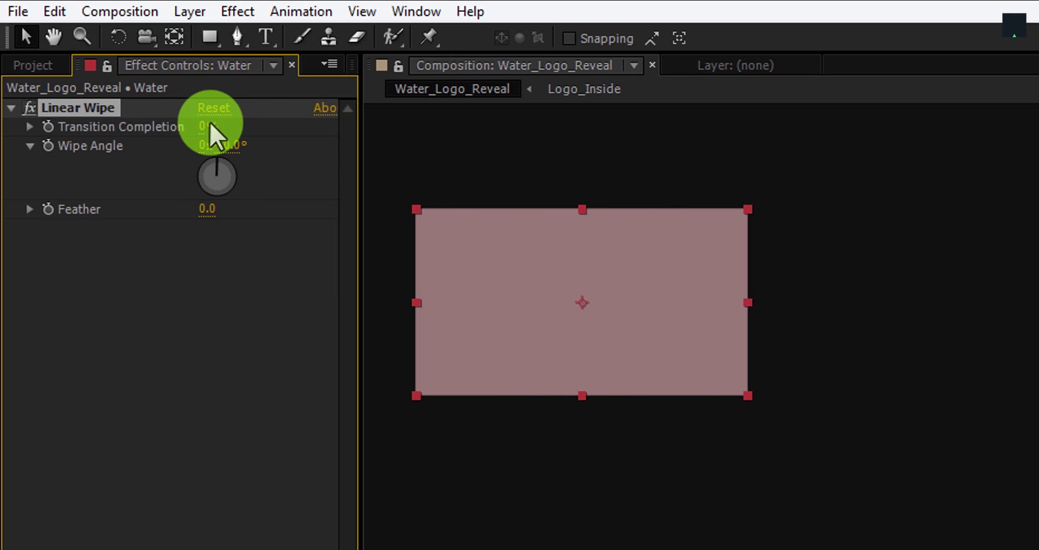
# - Keyframe the Water solid's Linear Wipe transition completion at 0% on 0:00:00:16 and at 100% on 0:00:03:01
pyautogui.moveTo(206, 130); pyautogui.dragTo(202, 151)
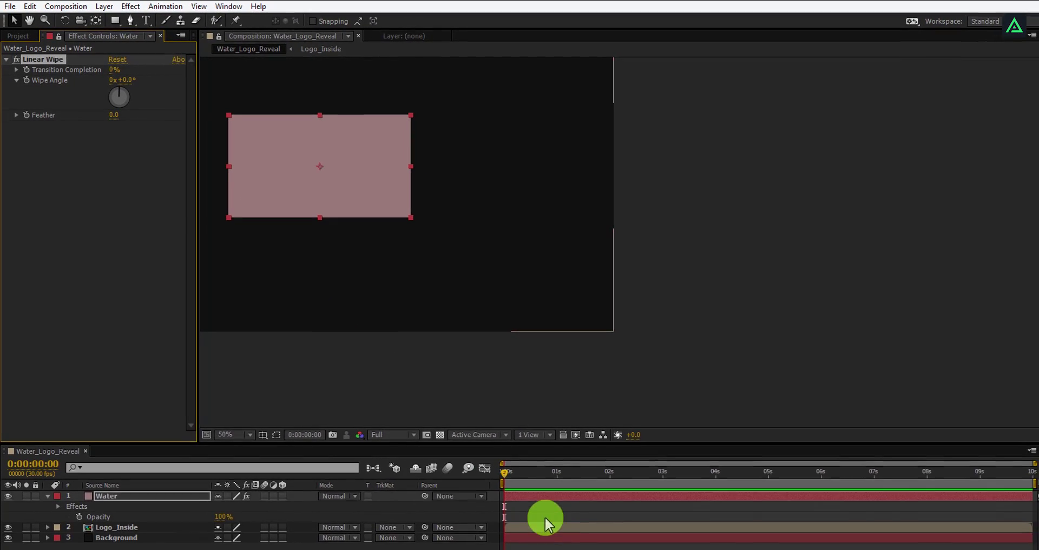
pyautogui.moveTo(505, 476); pyautogui.dragTo(527, 473)
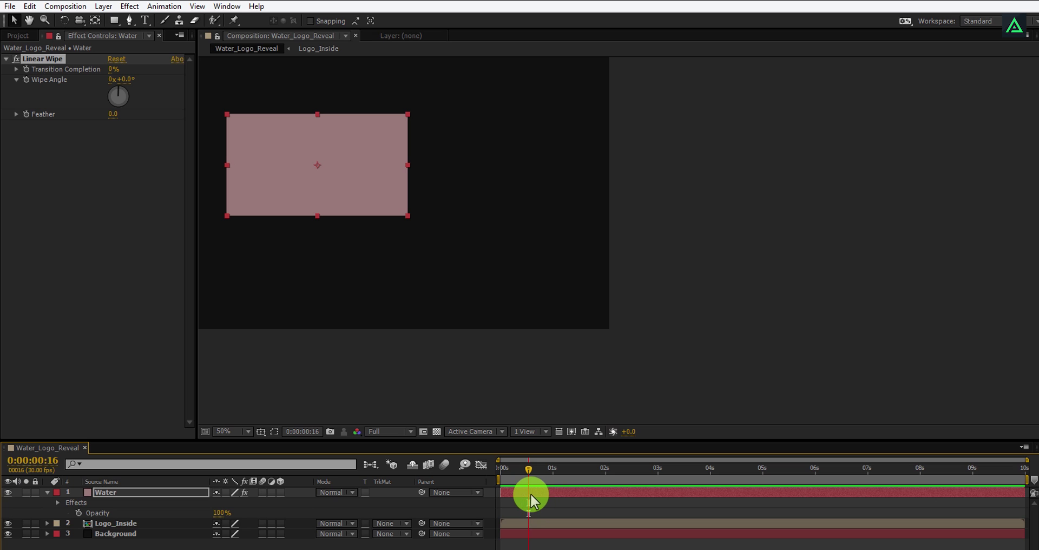
pyautogui.click(25, 69)
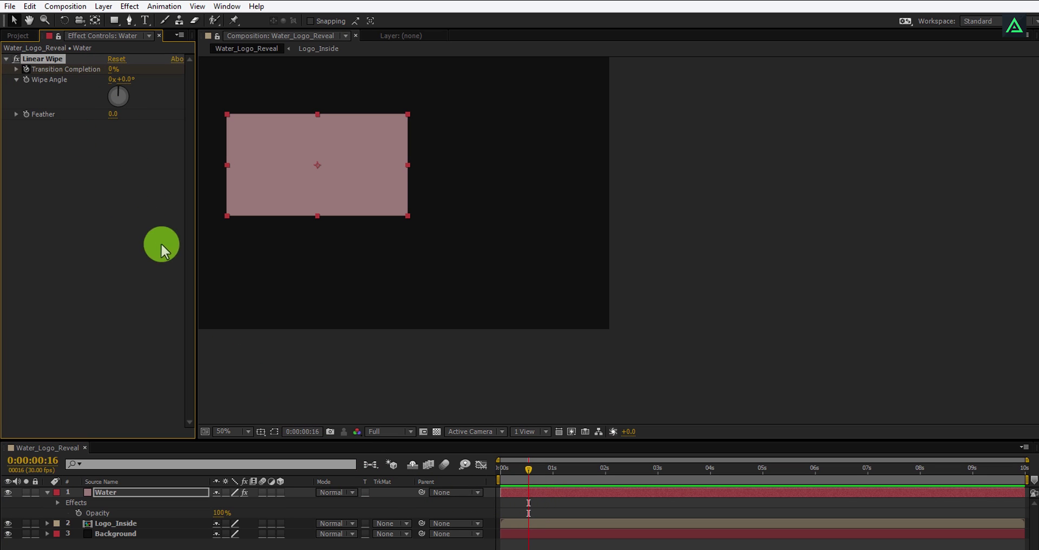
pyautogui.moveTo(523, 471); pyautogui.dragTo(657, 482)
pyautogui.click(165, 21)
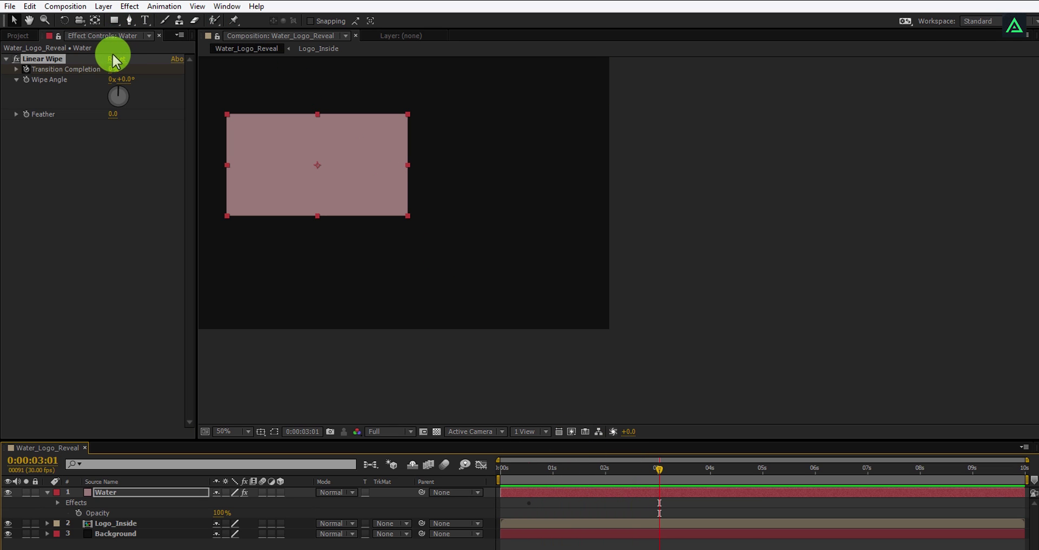
pyautogui.moveTo(117, 71); pyautogui.dragTo(179, 71)
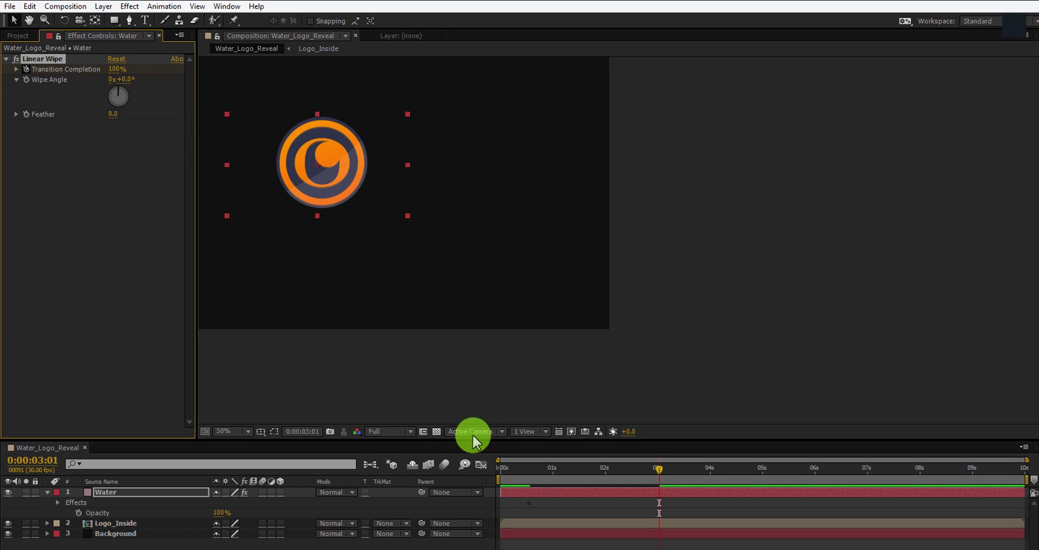
# - Reveal the Water layer's keyframes and apply Easy Ease to both transition completion keyframes
pyautogui.moveTo(517, 473); pyautogui.dragTo(472, 436)
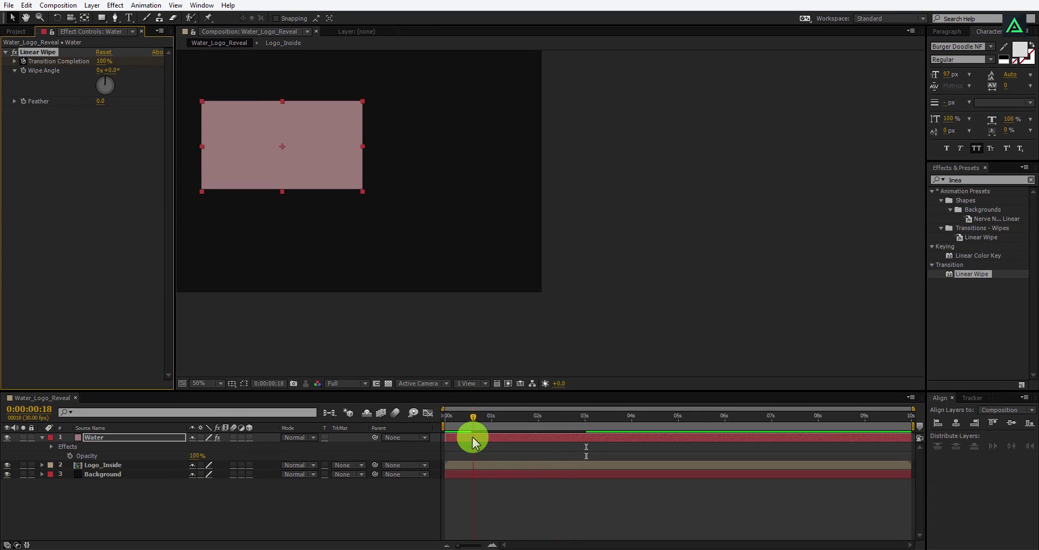
pyautogui.press('h')
pyautogui.moveTo(297, 181); pyautogui.dragTo(540, 271)
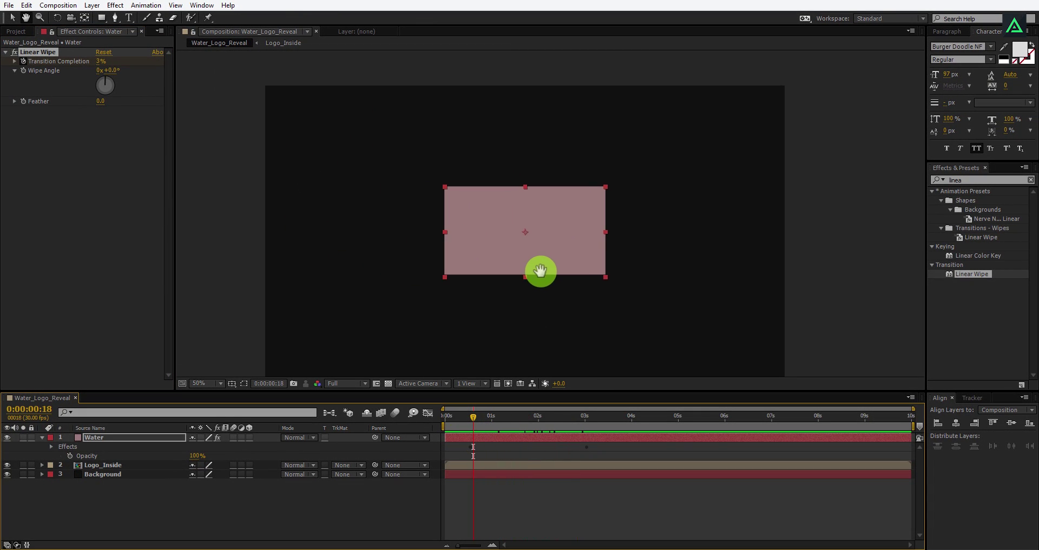
pyautogui.press('u')
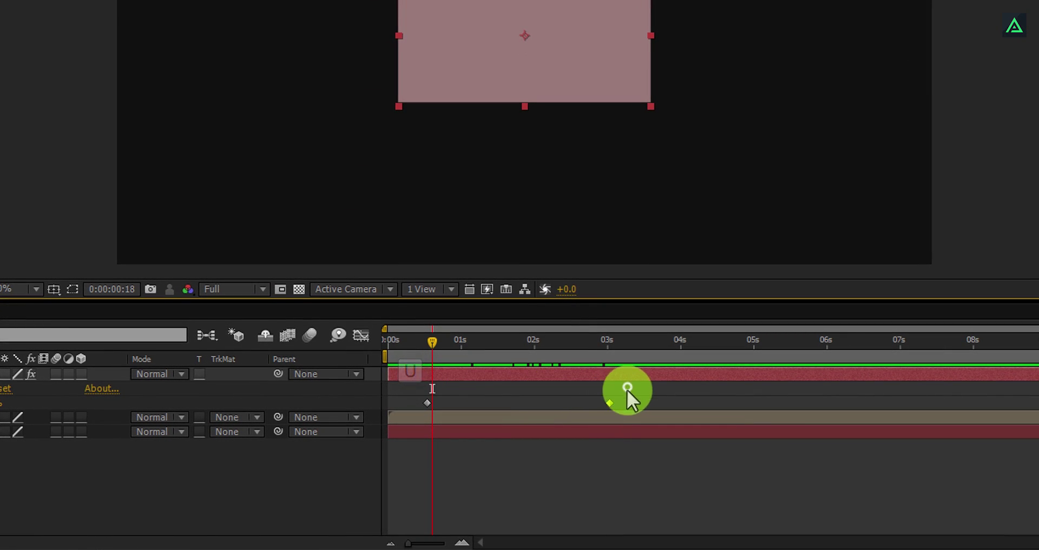
pyautogui.moveTo(398, 430); pyautogui.dragTo(380, 430)
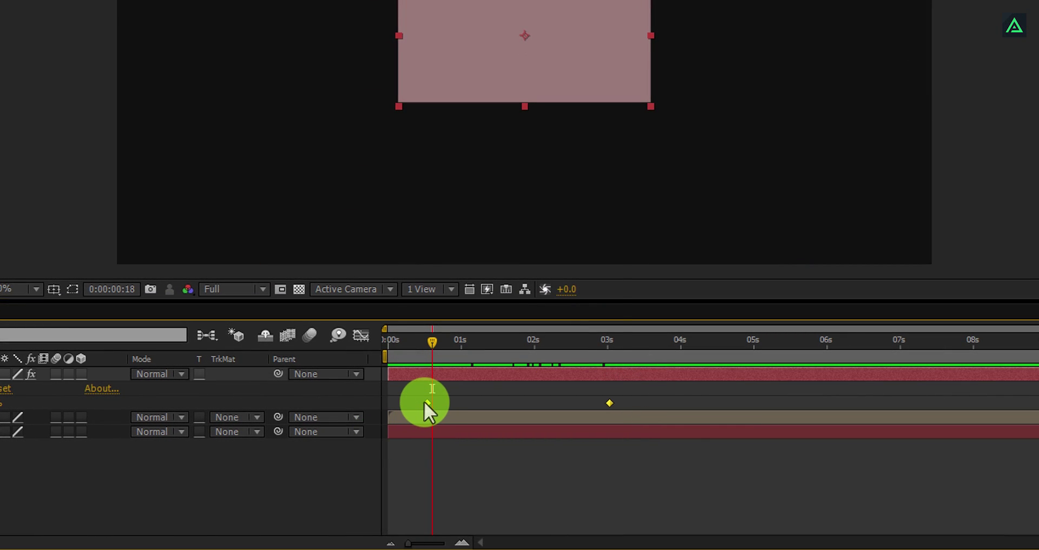
pyautogui.rightClick(424, 402)
pyautogui.moveTo(455, 389)
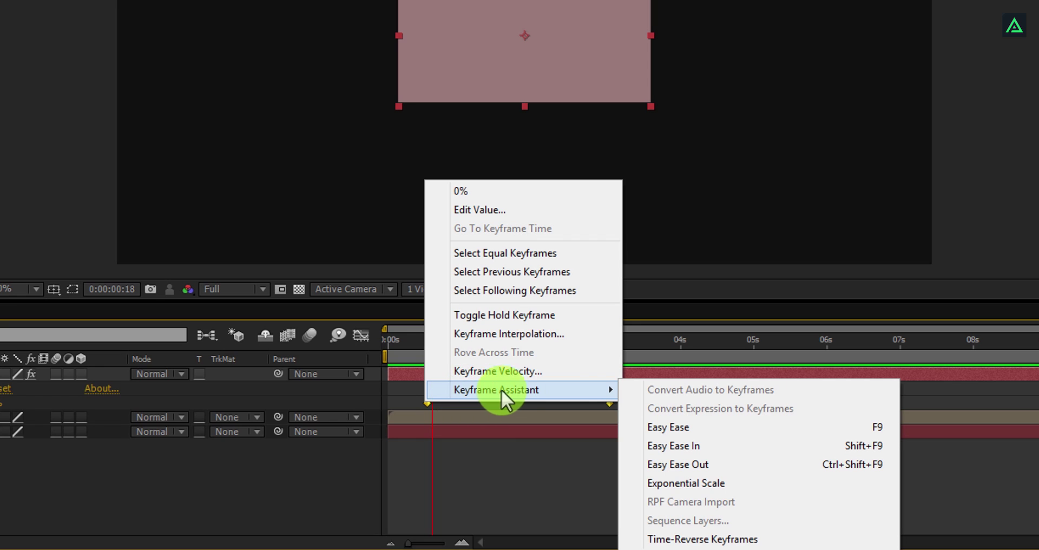
pyautogui.click(722, 427)
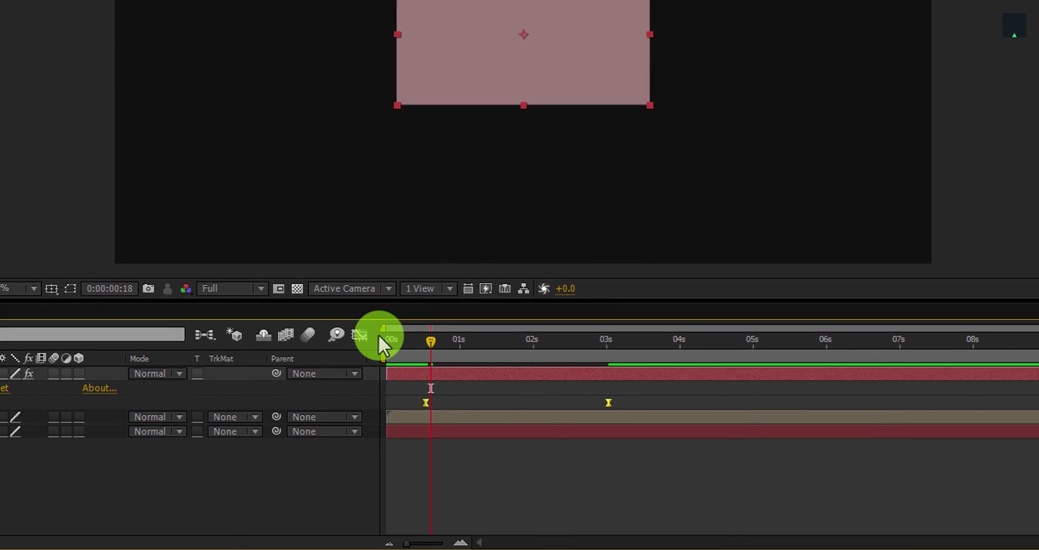
# - Reshape the transition completion speed graph to peak shortly after 1 s with a long ease-out, and scrub through the wipe
pyautogui.click(361, 335)
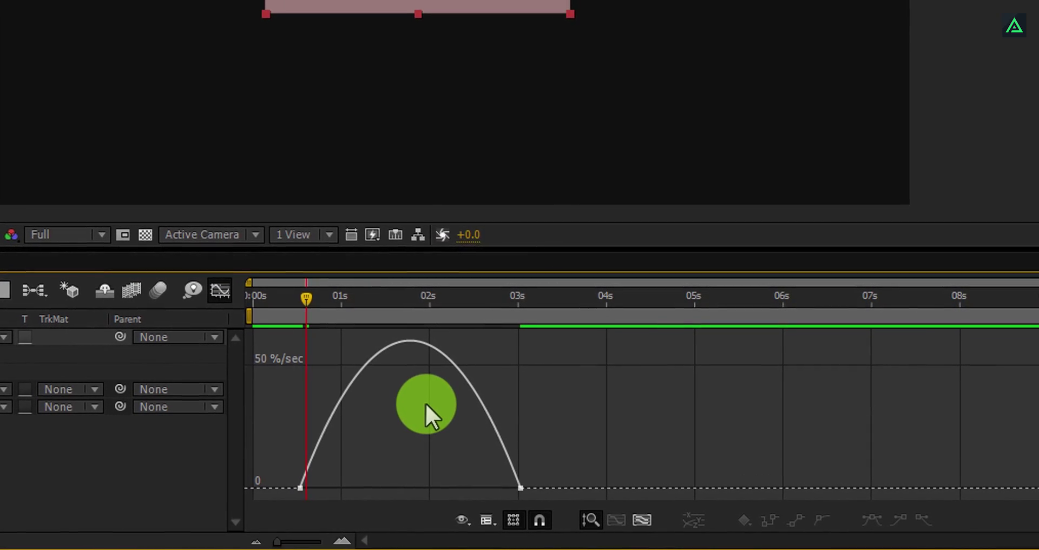
pyautogui.rightClick(433, 404)
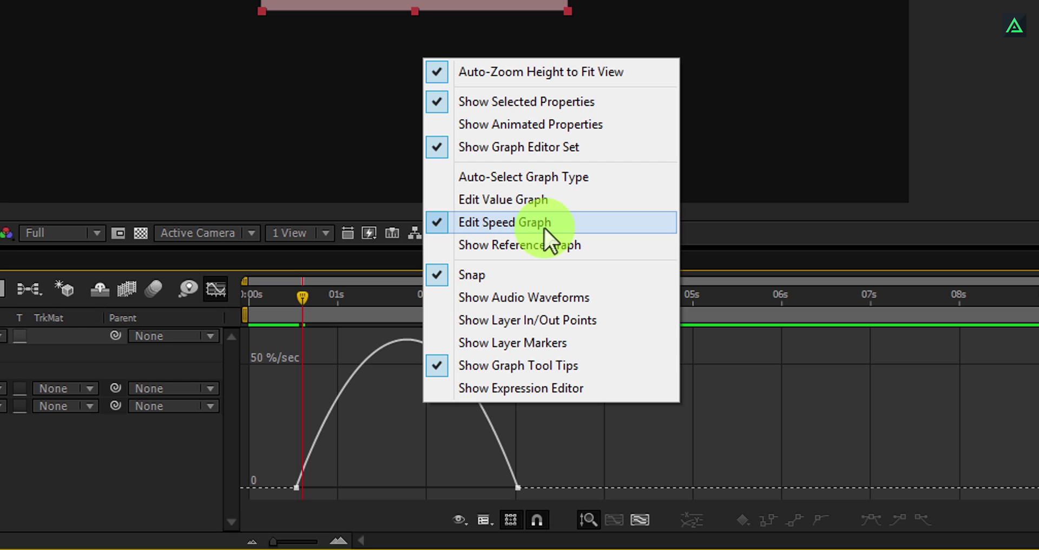
pyautogui.moveTo(557, 464); pyautogui.dragTo(422, 498)
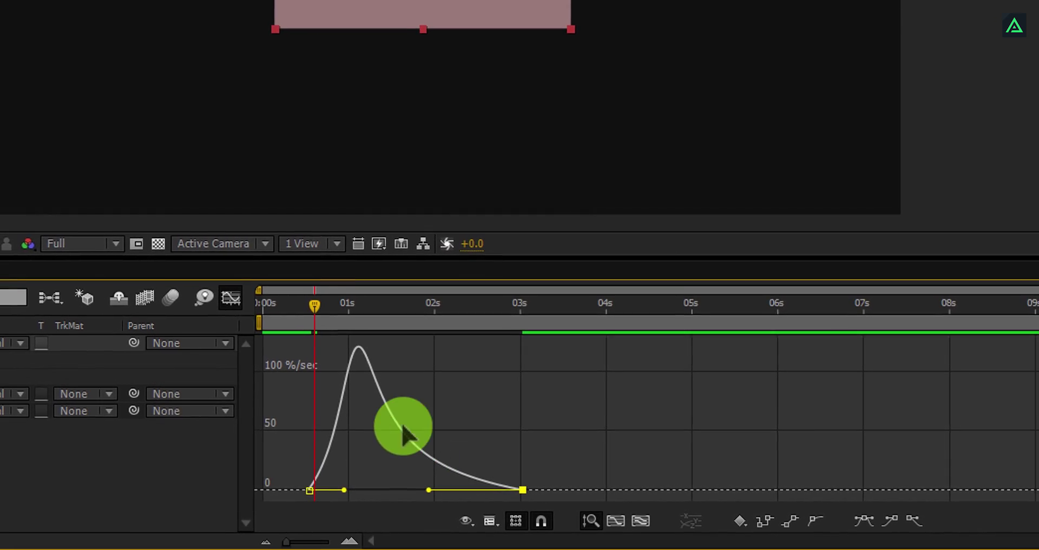
pyautogui.click(218, 291)
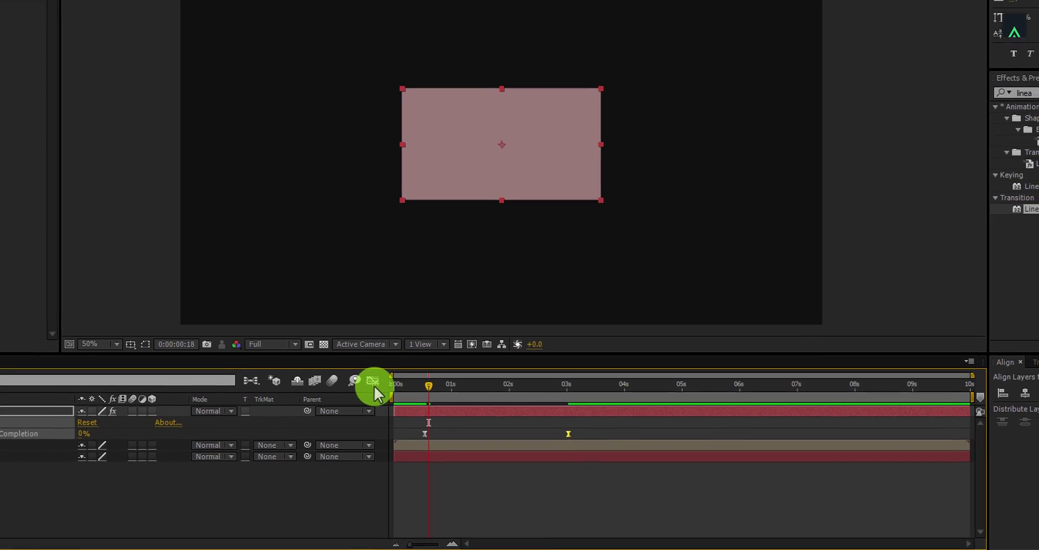
pyautogui.moveTo(397, 362); pyautogui.dragTo(430, 372)
pyautogui.moveTo(498, 423); pyautogui.dragTo(474, 440)
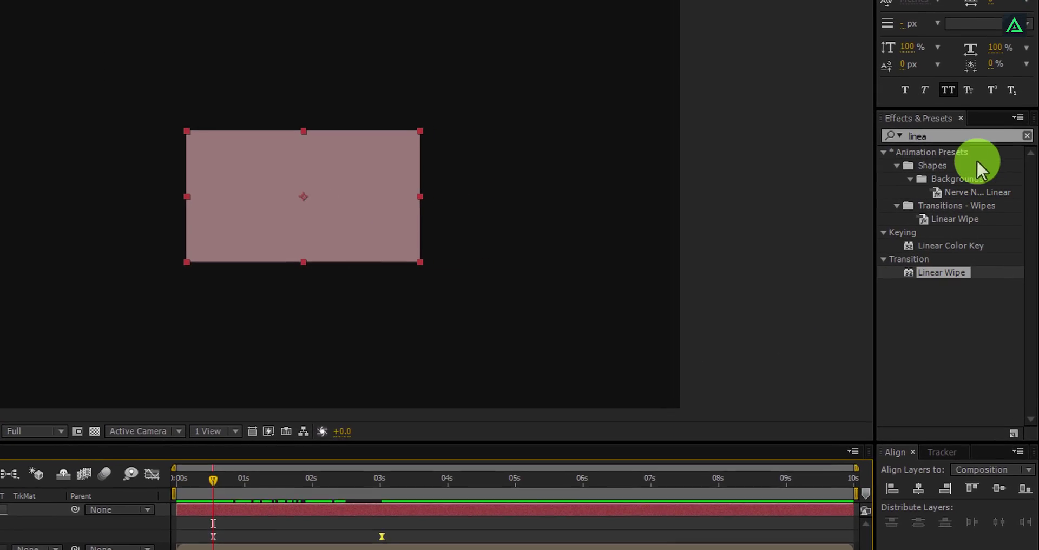
# - Find the Turbulent Displace distort effect and apply it to the Water solid
pyautogui.click(961, 135)
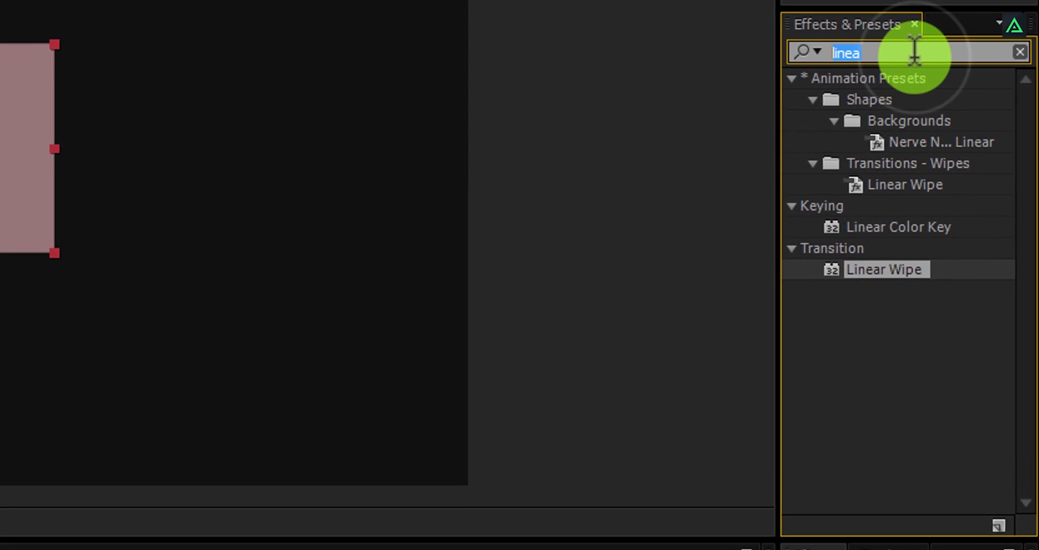
pyautogui.write('displa')
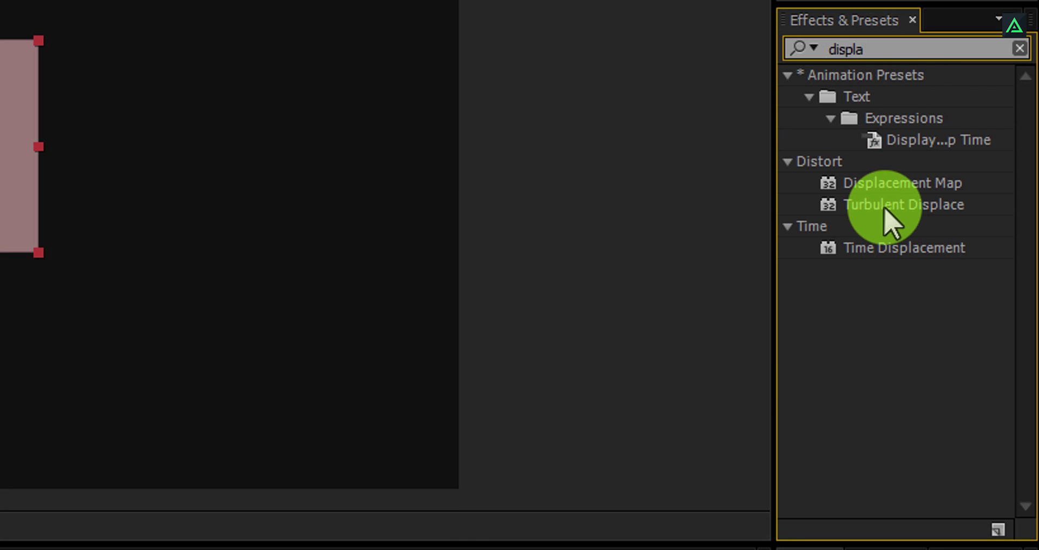
pyautogui.click(885, 209)
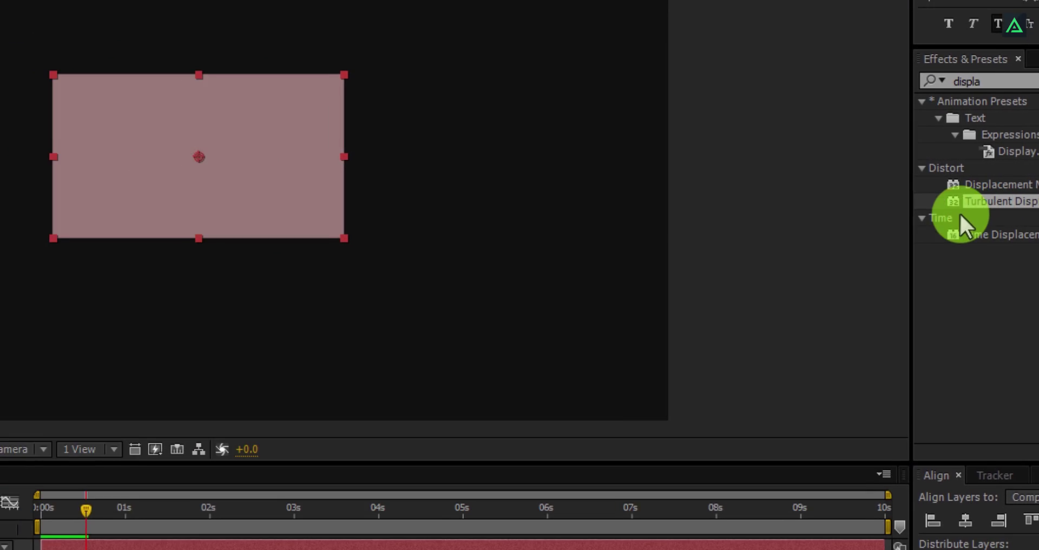
pyautogui.moveTo(959, 213); pyautogui.dragTo(488, 372)
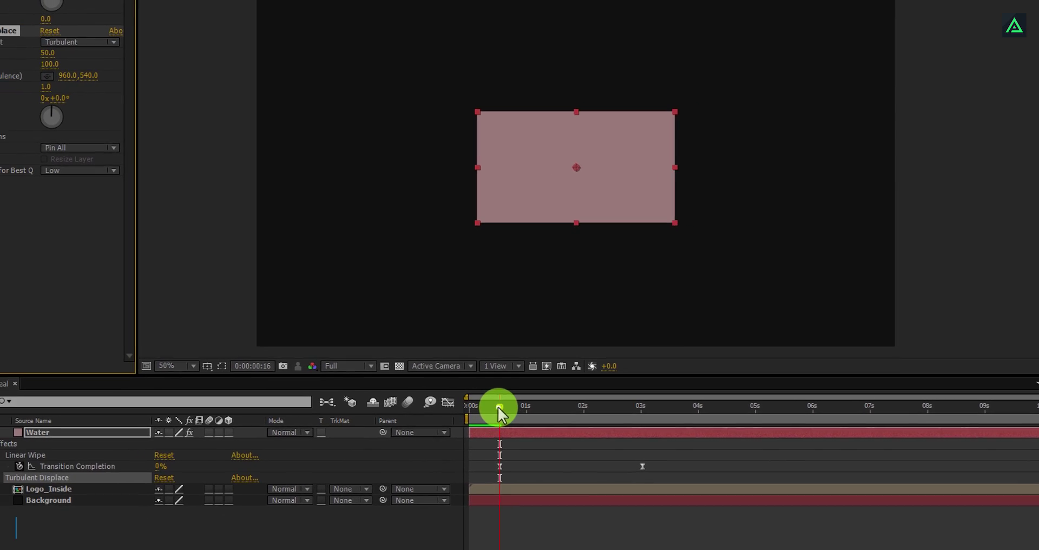
# - Set the Turbulent Displace amount to 100 and size to 70, checking the wavy edge partway through the wipe
pyautogui.moveTo(548, 399); pyautogui.dragTo(584, 418)
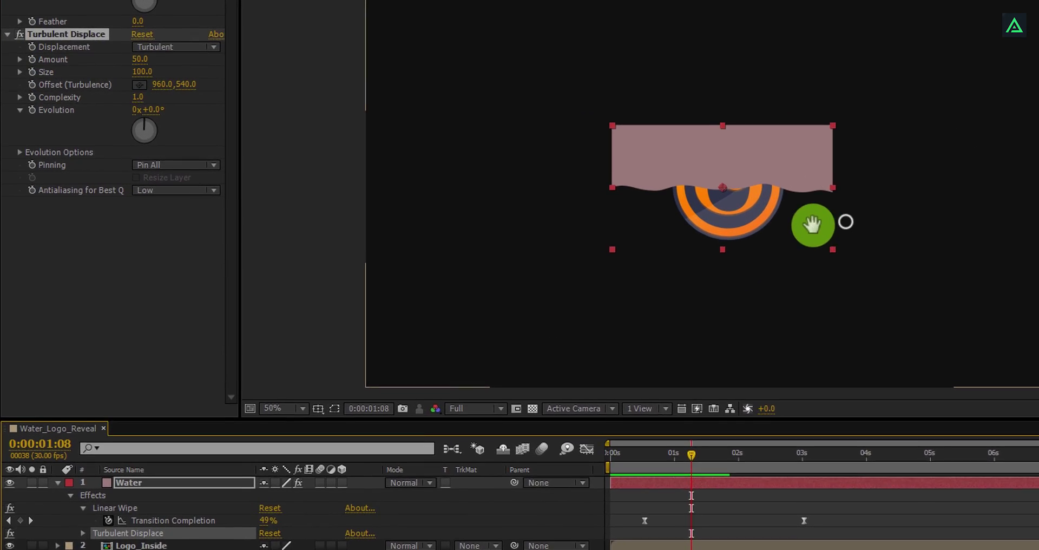
pyautogui.moveTo(812, 224); pyautogui.dragTo(605, 200)
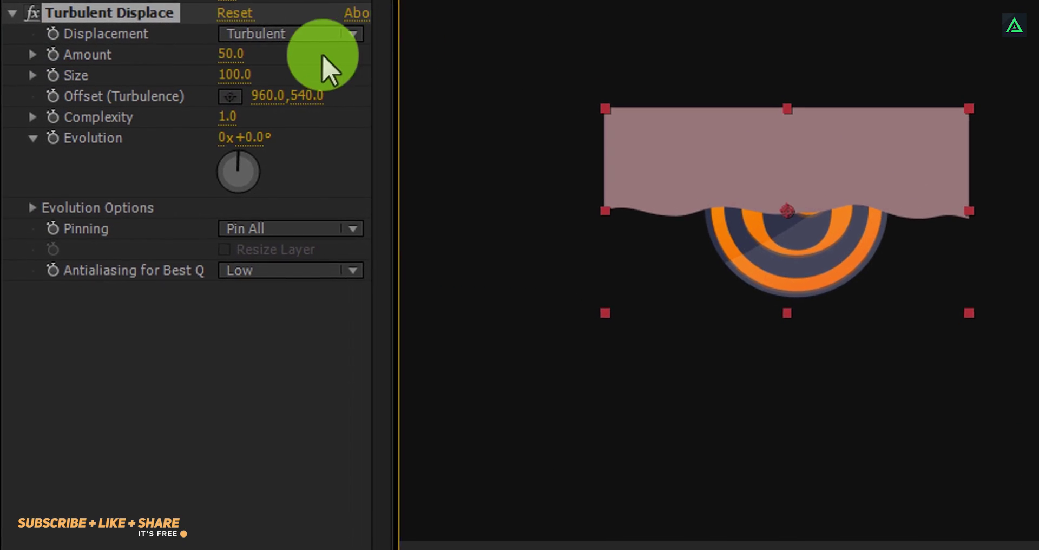
pyautogui.click(232, 54)
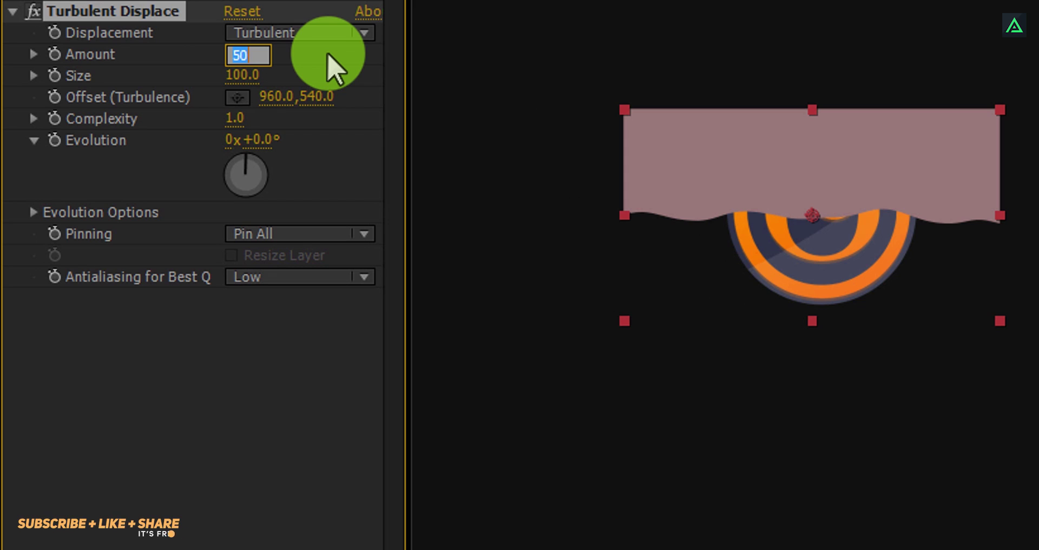
pyautogui.press('Return')
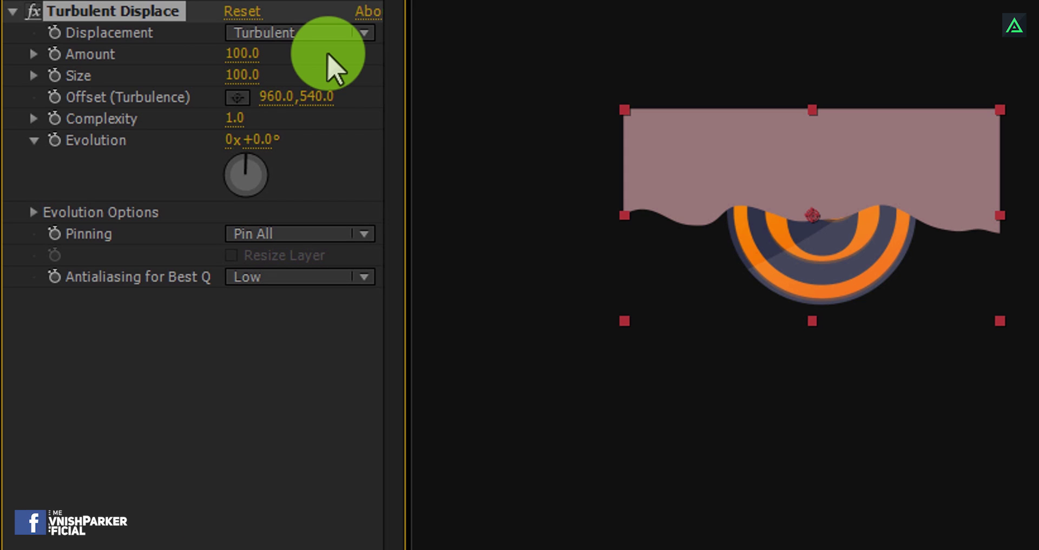
pyautogui.click(243, 75)
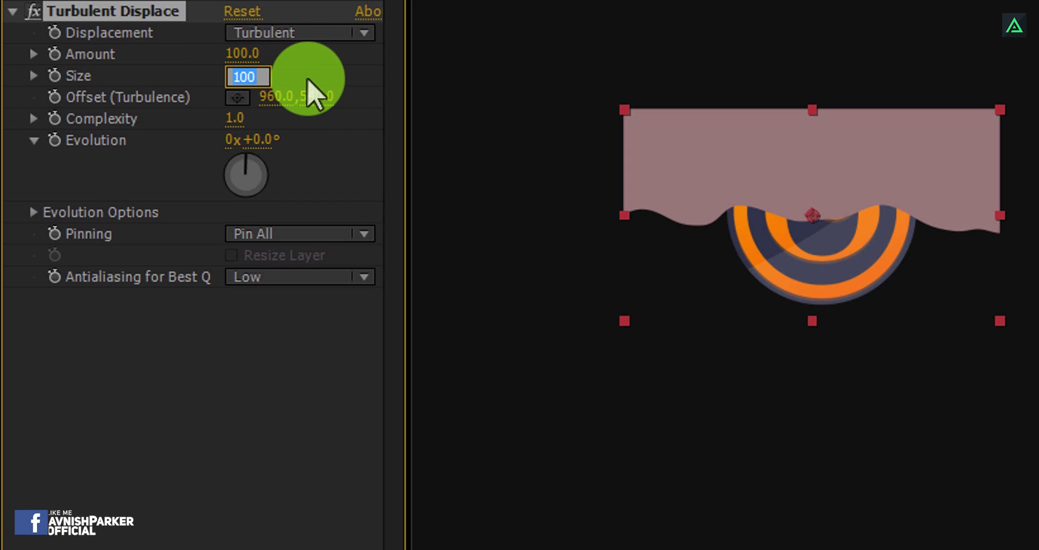
pyautogui.press('Return')
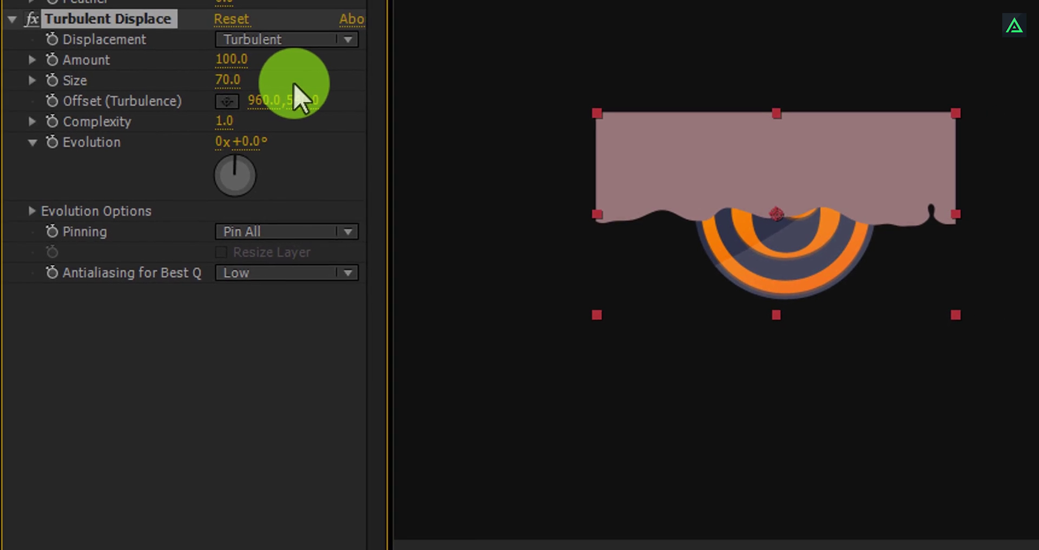
pyautogui.moveTo(707, 534); pyautogui.dragTo(542, 418)
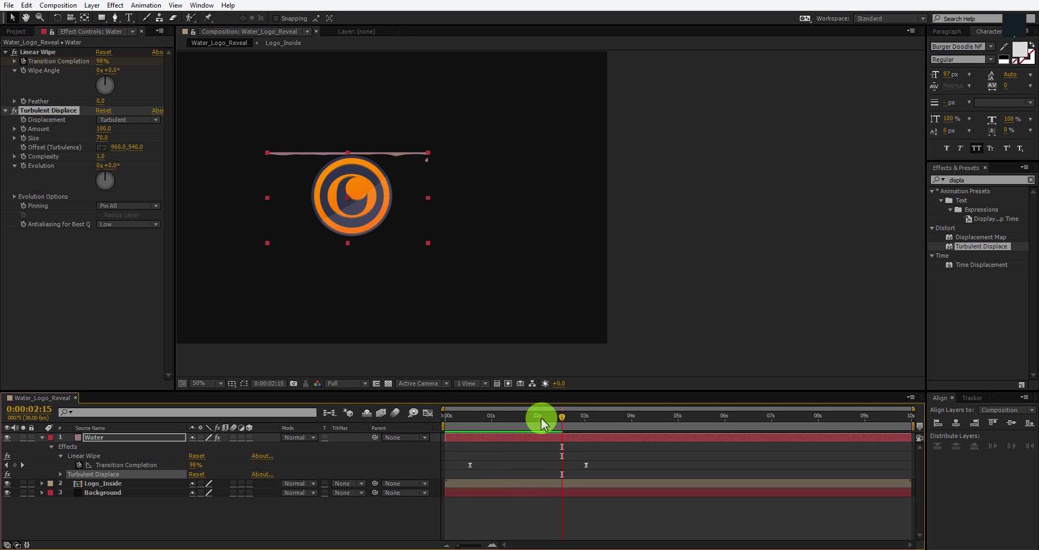
# - Select the Water layer and collapse its expanded properties in the timeline
pyautogui.press('h')
pyautogui.moveTo(370, 247); pyautogui.dragTo(552, 258)
pyautogui.press('v')
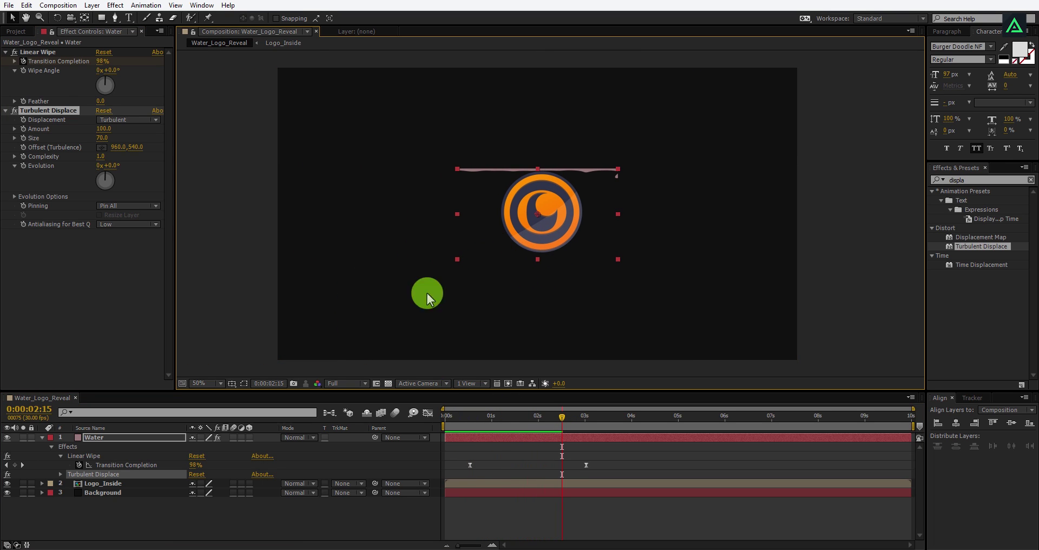
pyautogui.click(140, 440)
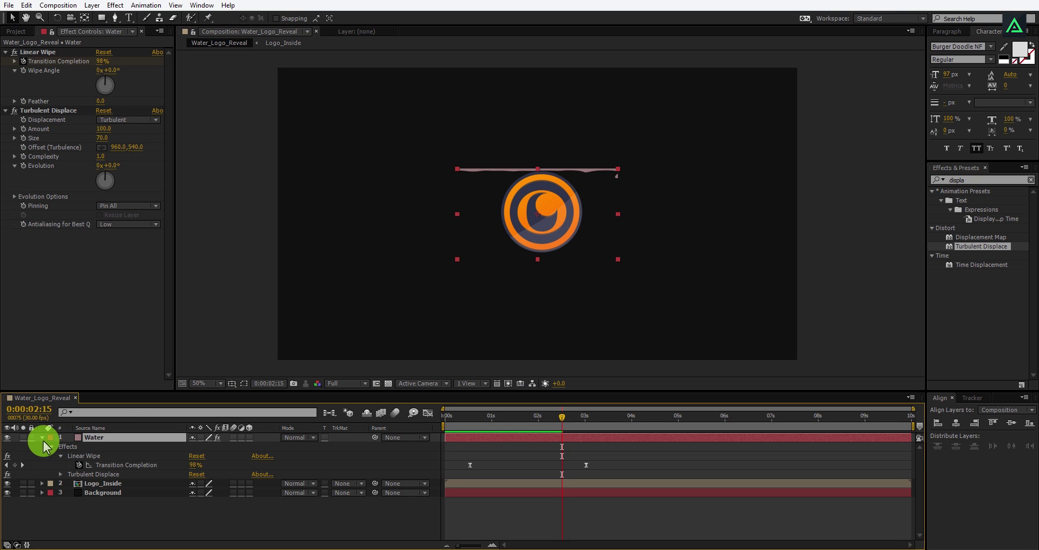
pyautogui.click(43, 437)
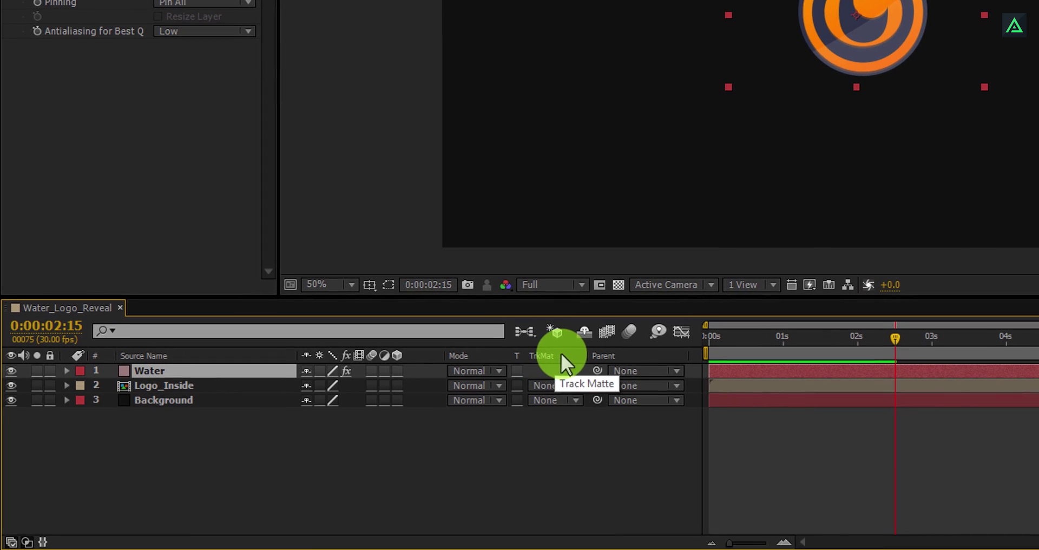
pyautogui.press('F4')
pyautogui.press('F4')
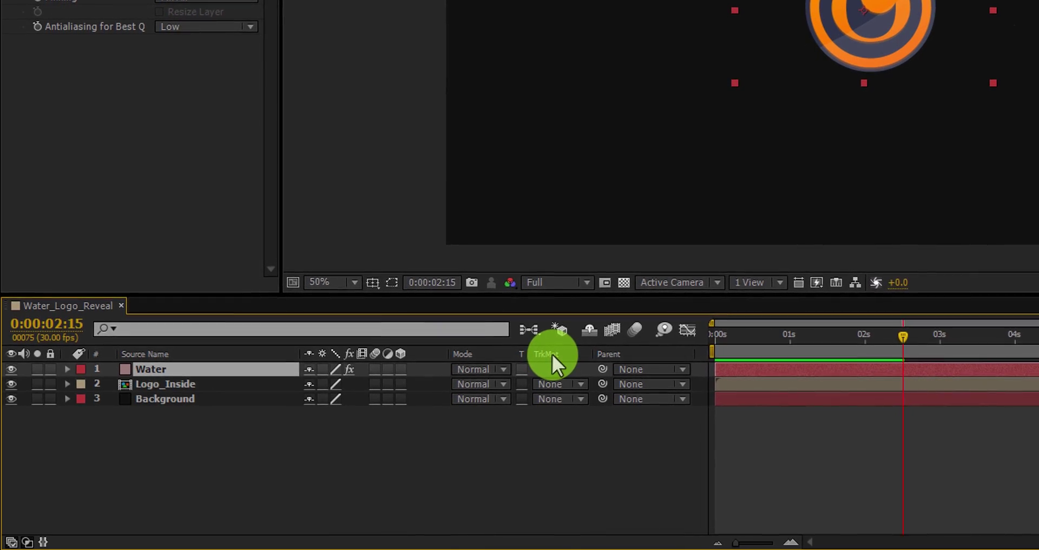
pyautogui.rightClick(575, 351)
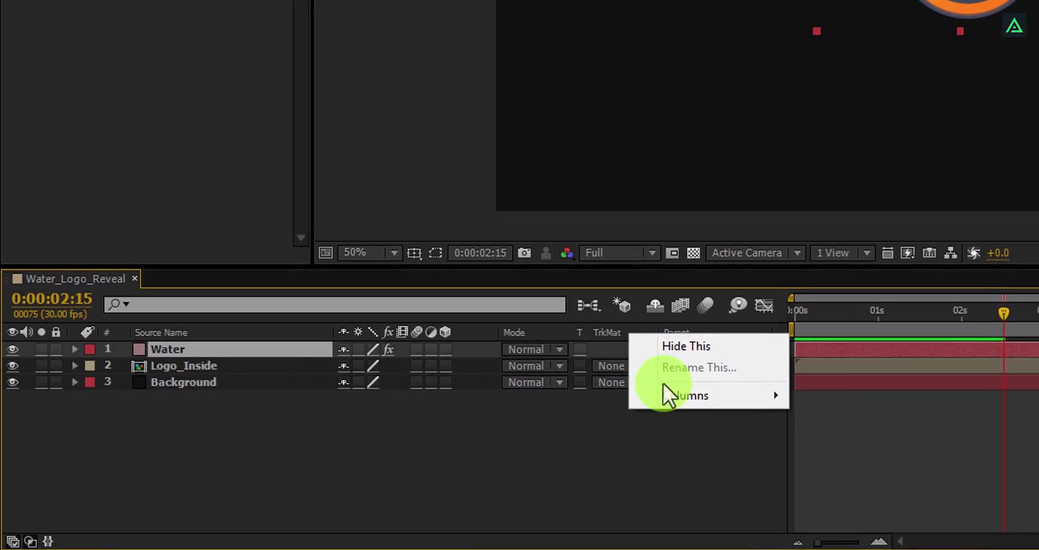
pyautogui.moveTo(607, 403)
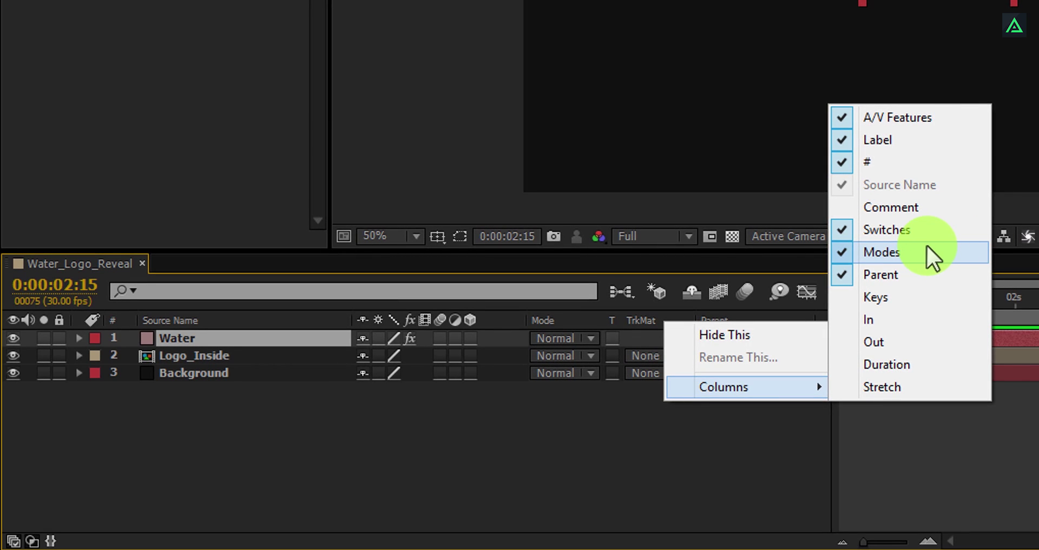
pyautogui.click(628, 320)
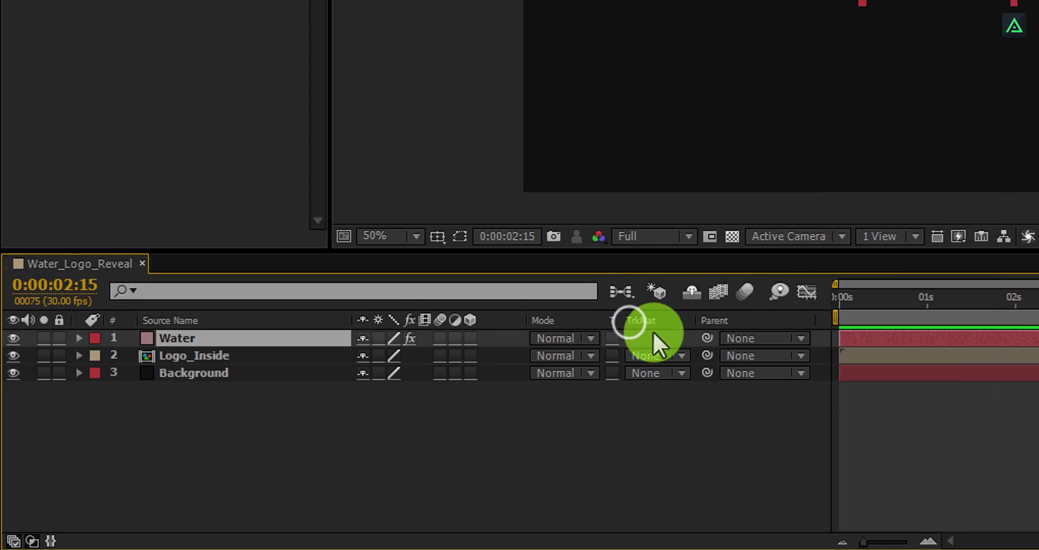
# - Set the Logo_Inside track matte to Alpha Inverted Matte "Water" and scrub through the logo reveal
pyautogui.click(673, 352)
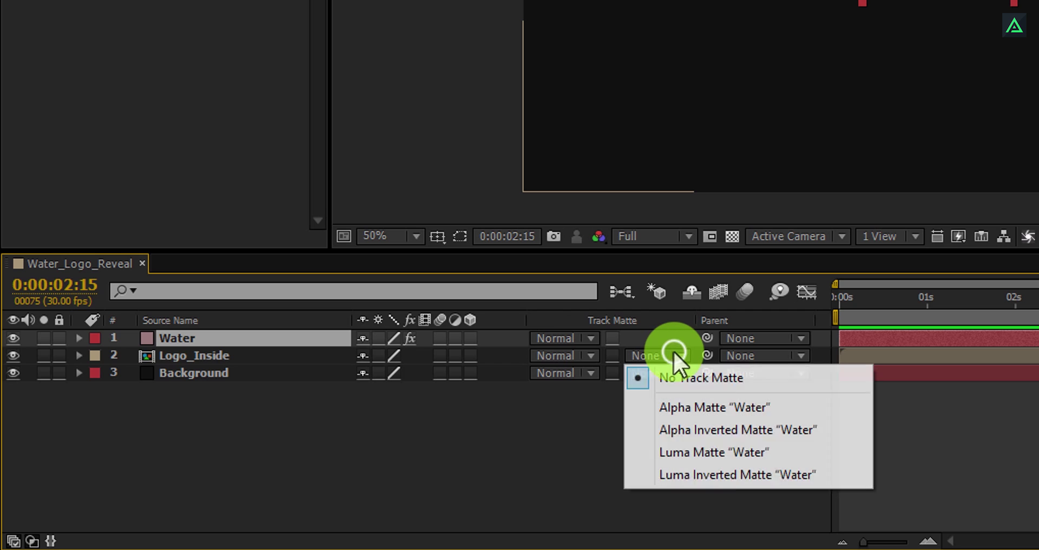
pyautogui.click(683, 424)
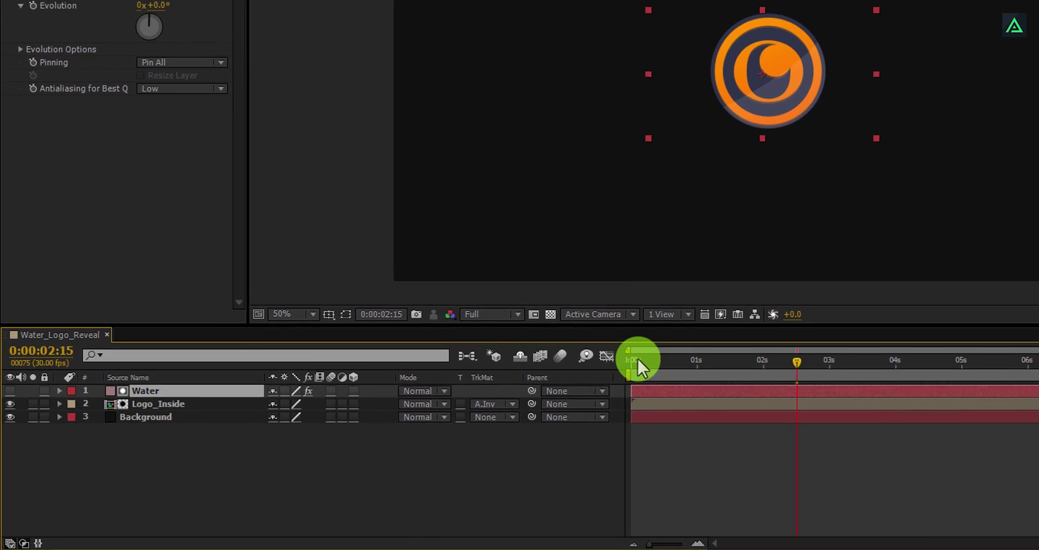
pyautogui.moveTo(654, 361); pyautogui.dragTo(683, 361)
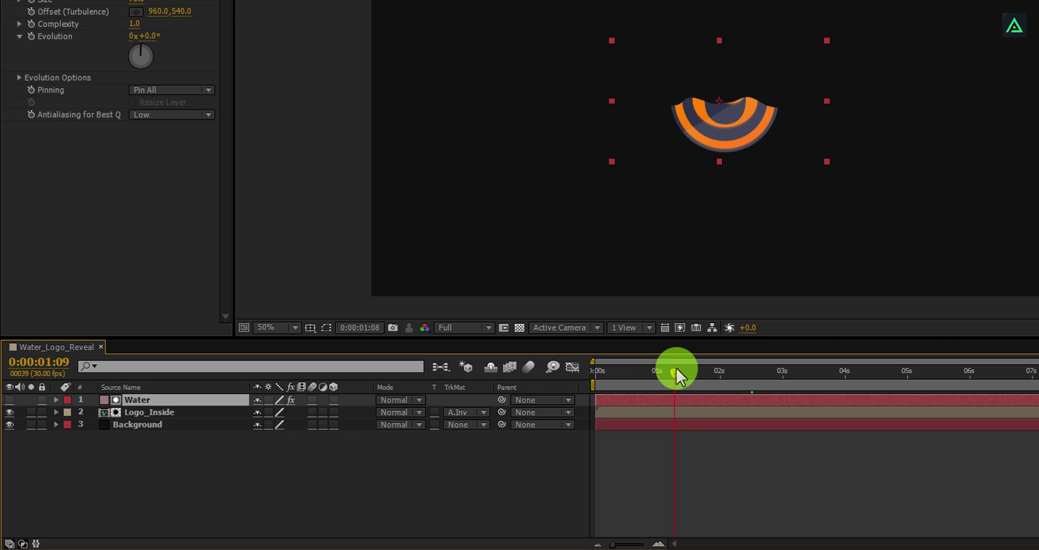
pyautogui.moveTo(730, 361); pyautogui.dragTo(676, 372)
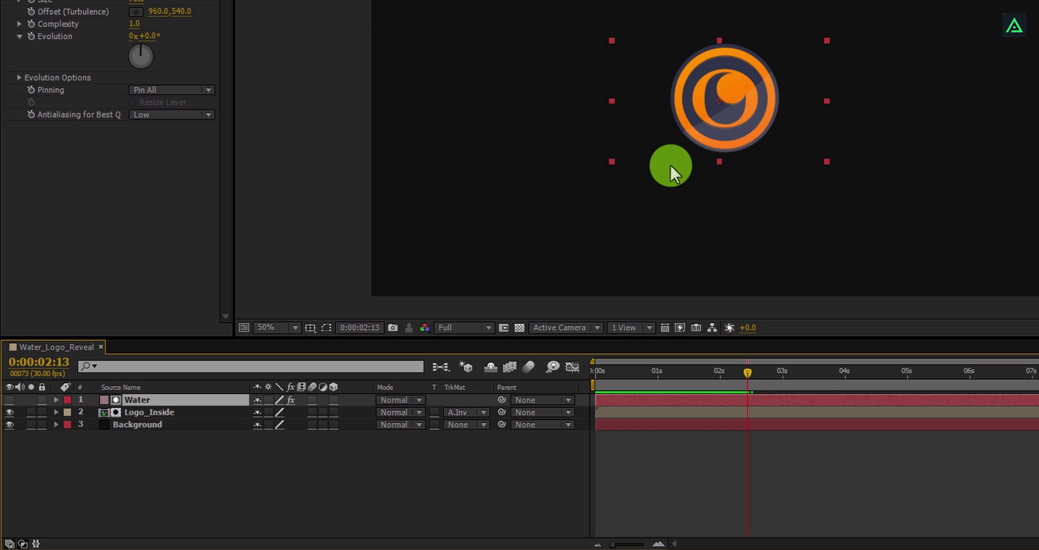
# - Duplicate the Water and Logo_Inside pair, shift the lower pair to start about 0.3 s later, and scrub through the result
pyautogui.keyDown('ctrl'); pyautogui.click(148, 411); pyautogui.keyUp('ctrl')
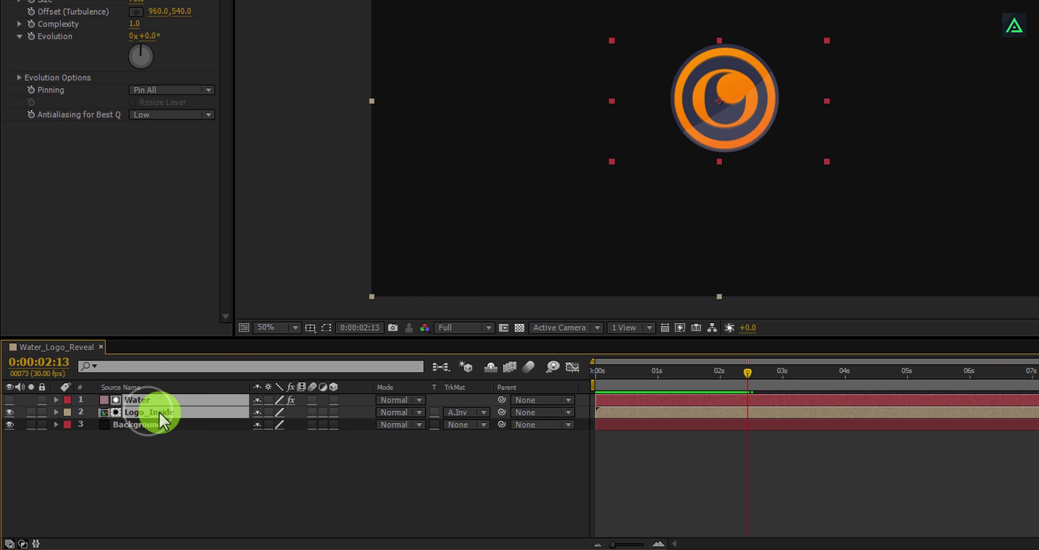
pyautogui.hotkey('ctrl', 'd')
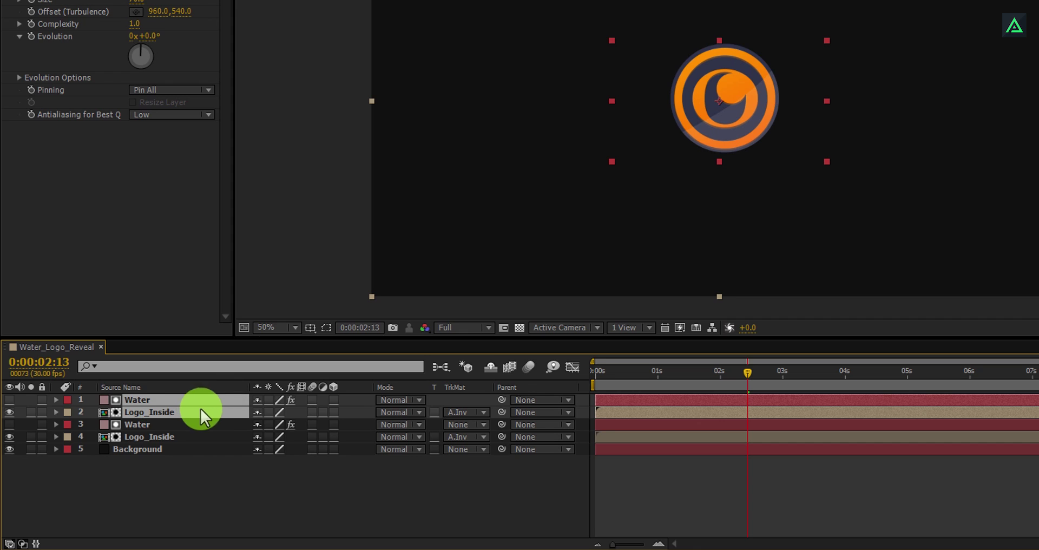
pyautogui.click(158, 426)
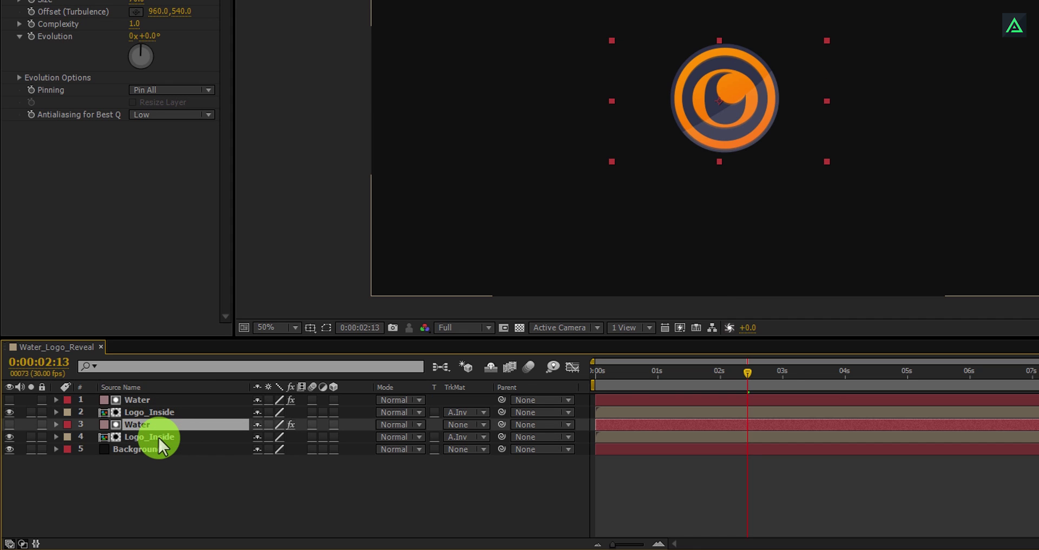
pyautogui.keyDown('ctrl'); pyautogui.click(158, 438); pyautogui.keyUp('ctrl')
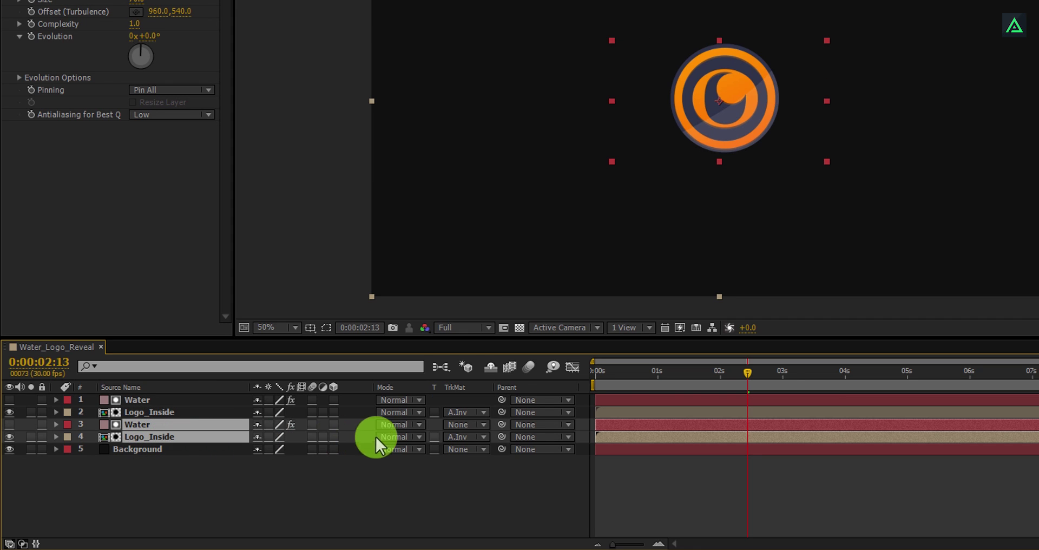
pyautogui.moveTo(606, 427); pyautogui.dragTo(628, 427)
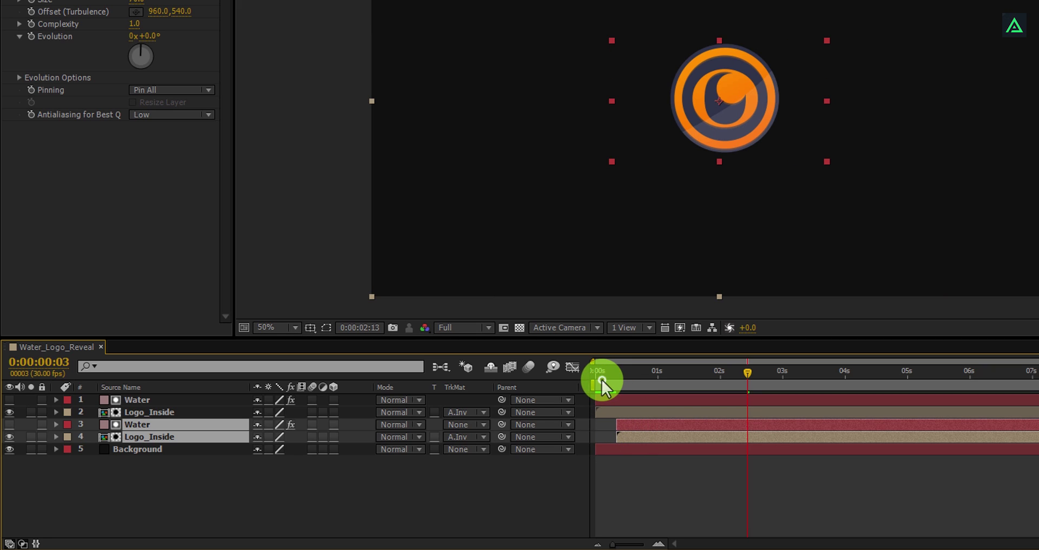
pyautogui.moveTo(601, 379); pyautogui.dragTo(631, 379)
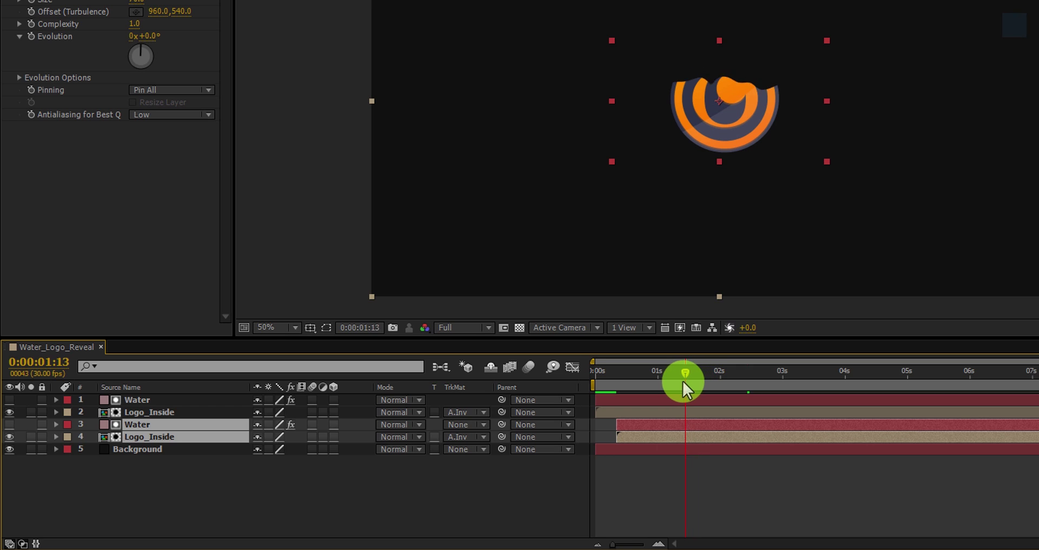
pyautogui.moveTo(683, 381); pyautogui.dragTo(678, 381)
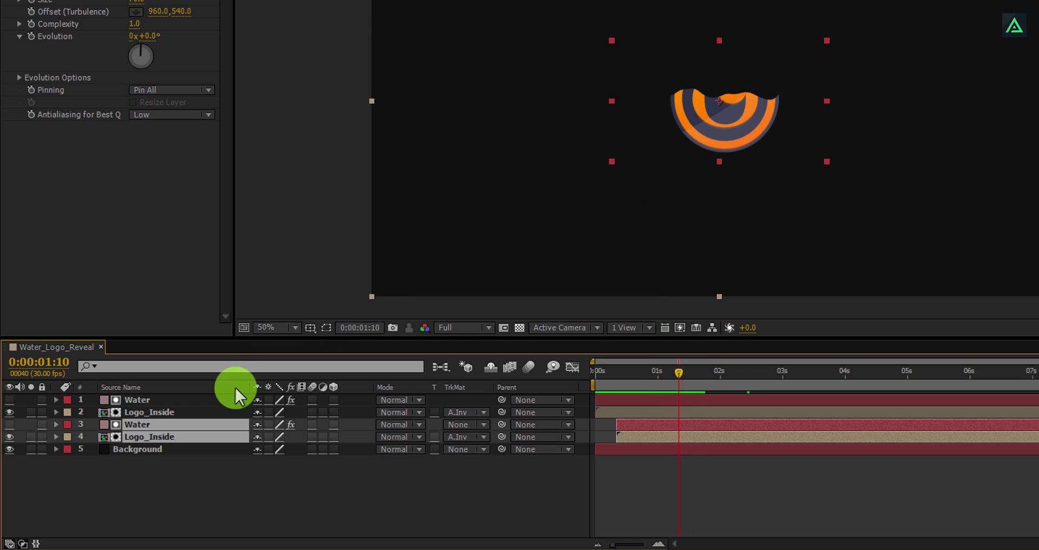
# - Find the Fill effect and apply it to the upper Logo_Inside layer
pyautogui.click(165, 413)
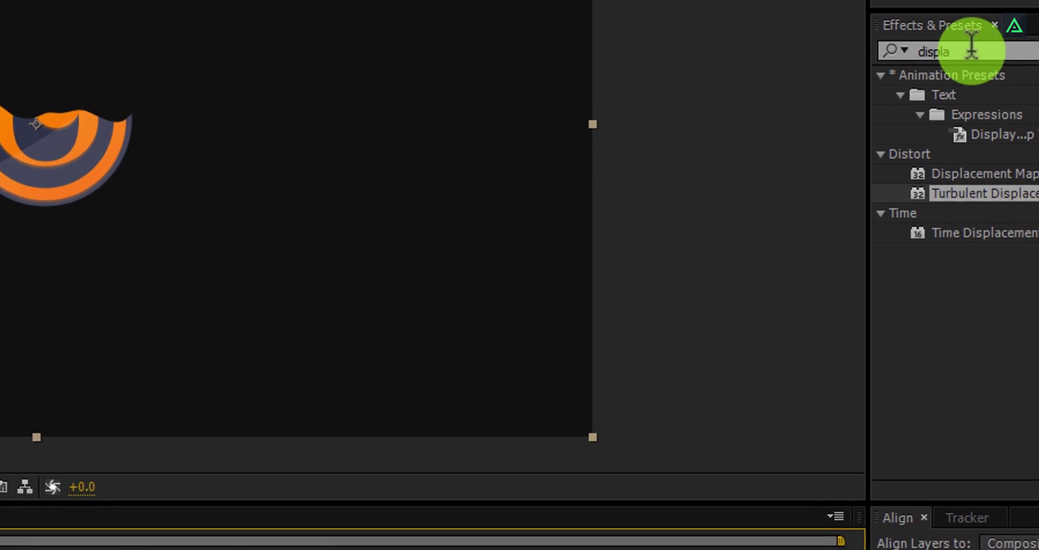
pyautogui.click(904, 44)
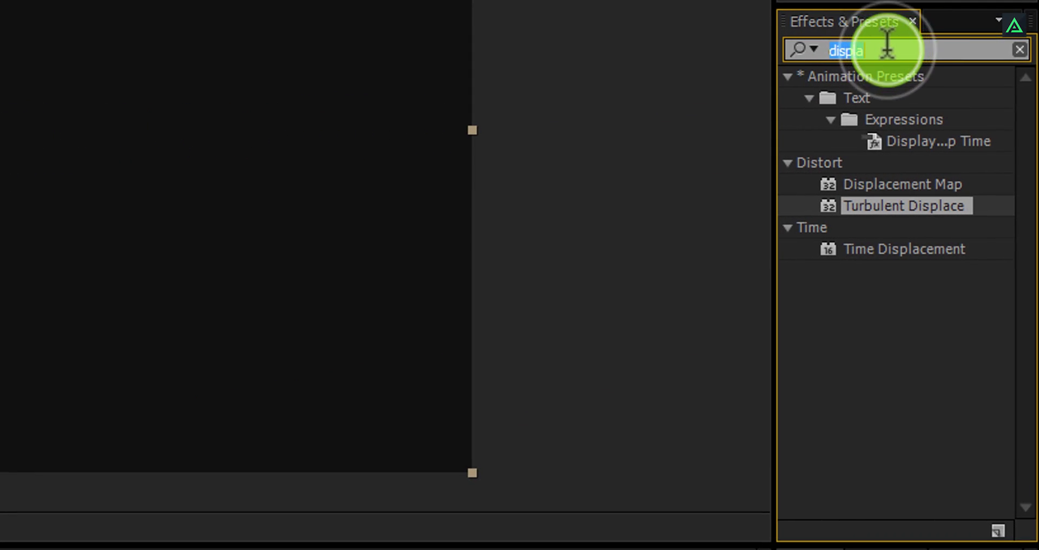
pyautogui.write('fill')
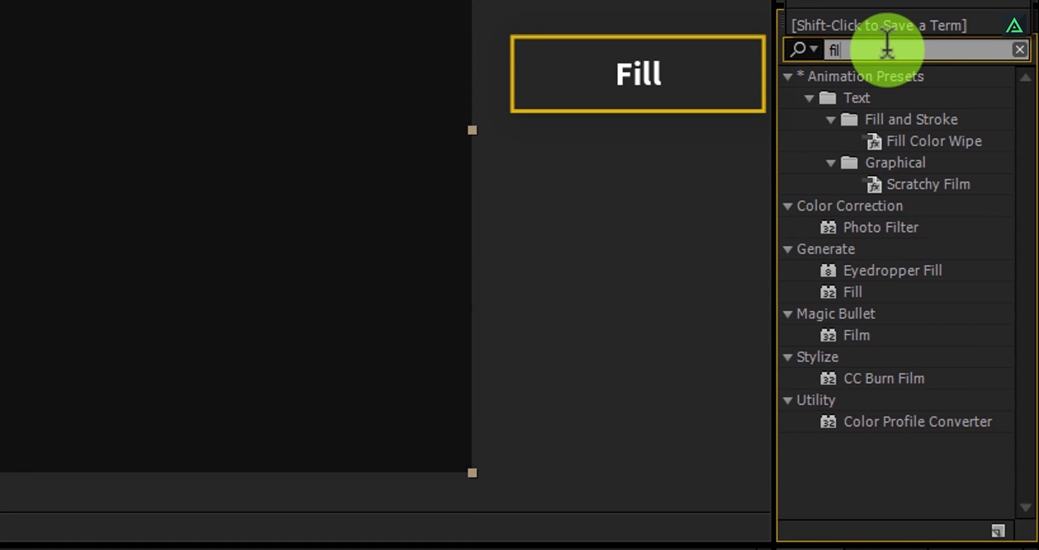
pyautogui.doubleClick(876, 205)
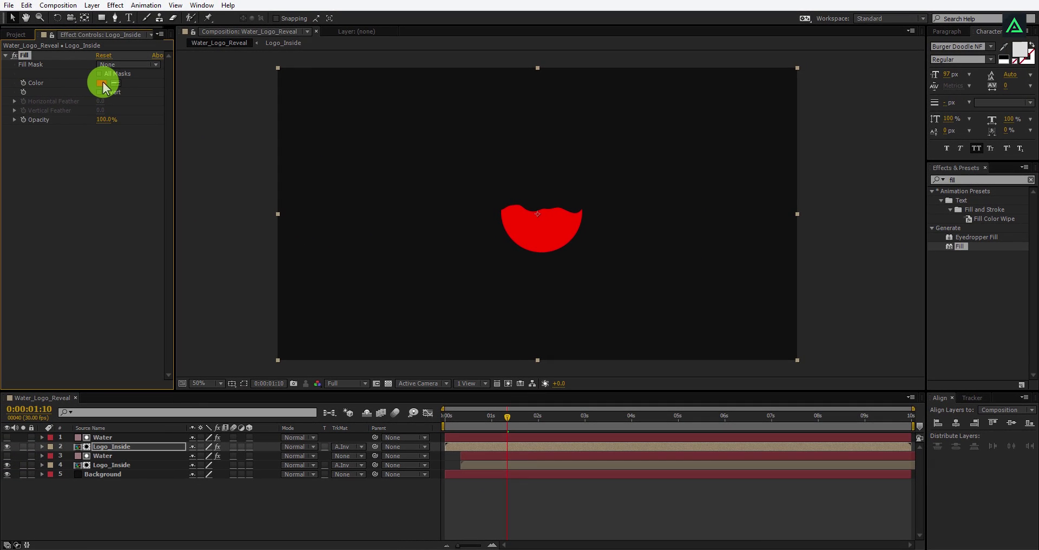
# - Set the upper Logo_Inside layer's Fill color to blue 004EFF and scrub through the reveal
pyautogui.click(102, 82)
pyautogui.moveTo(179, 208); pyautogui.dragTo(185, 213)
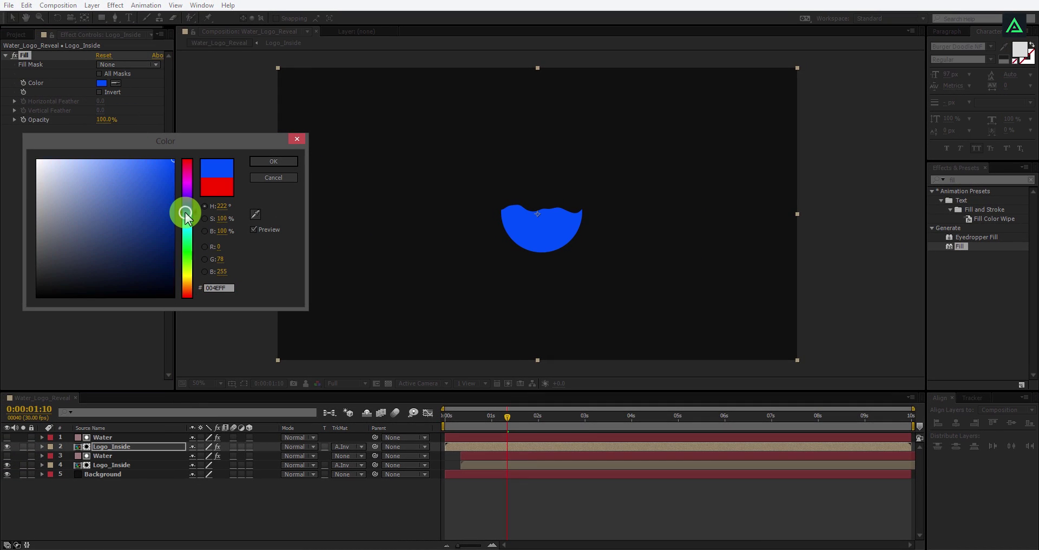
pyautogui.click(265, 162)
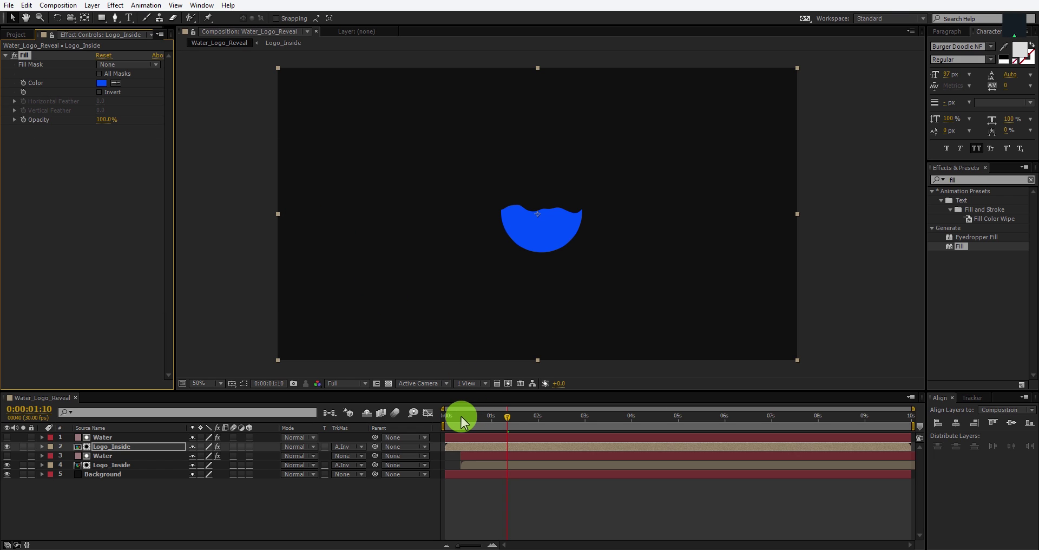
pyautogui.moveTo(461, 417); pyautogui.dragTo(531, 422)
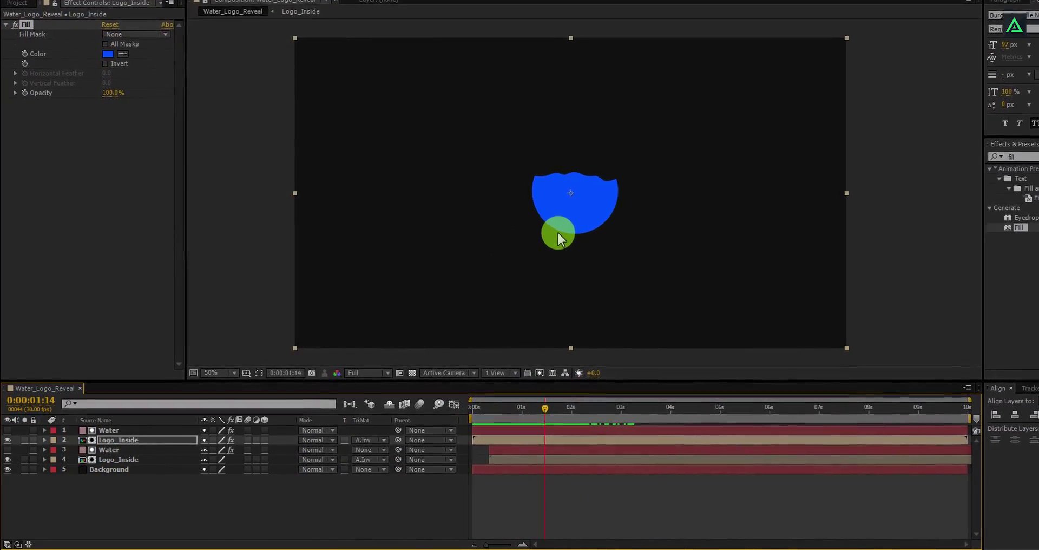
# - Move the blue-filled Logo_Inside and its Water matte below the delayed logo pair, and scrub to compare the two reveals
pyautogui.click(123, 430)
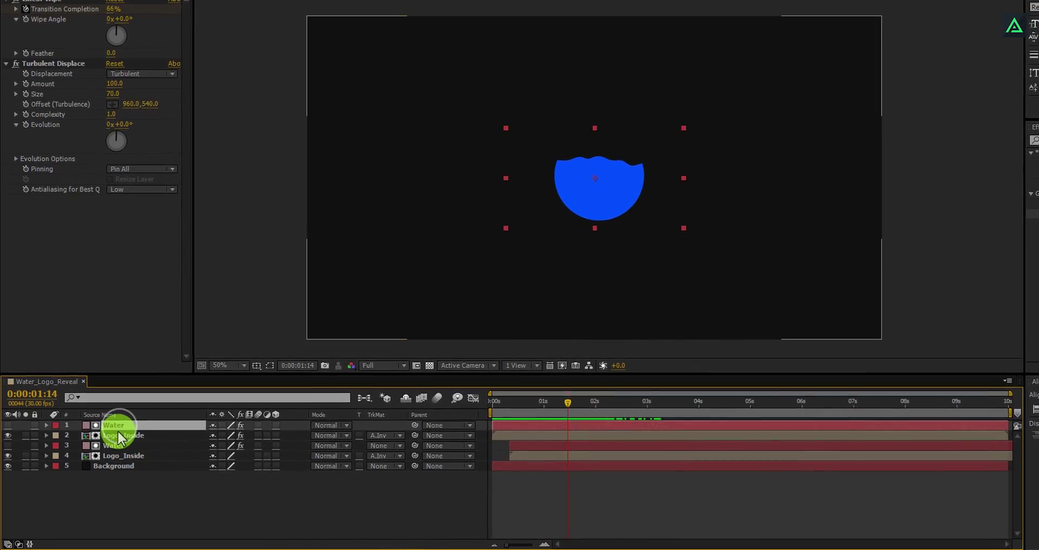
pyautogui.keyDown('shift'); pyautogui.click(120, 436); pyautogui.keyUp('shift')
pyautogui.moveTo(124, 433)
pyautogui.mouseDown()
pyautogui.moveTo(125, 465)
pyautogui.moveTo(128, 452)
pyautogui.mouseUp()
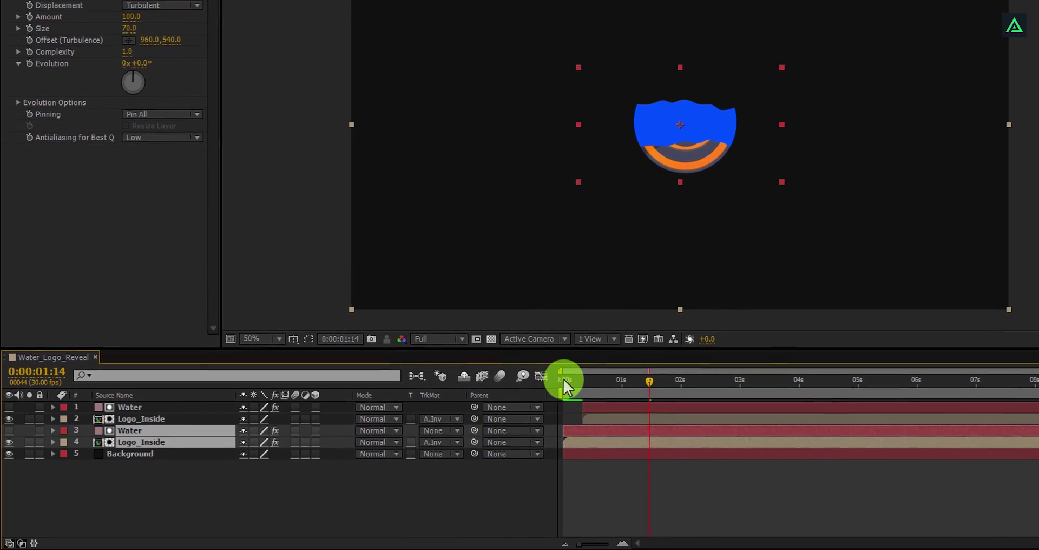
pyautogui.moveTo(564, 379); pyautogui.dragTo(687, 375)
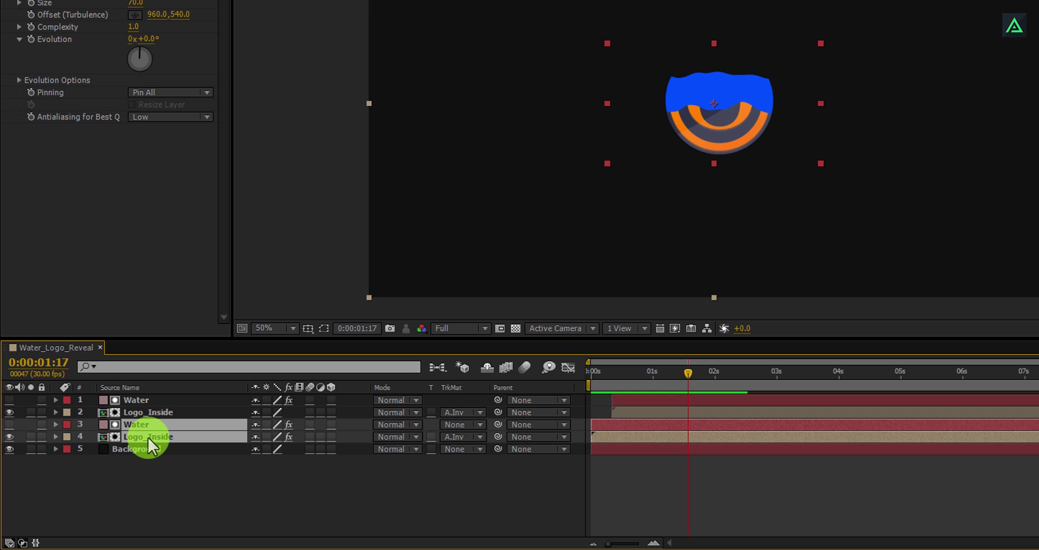
# - Duplicate the blue Water and Logo_Inside pair and shift the upper two pairs about 0.4 s later in the timeline
pyautogui.hotkey('ctrl', 'd')
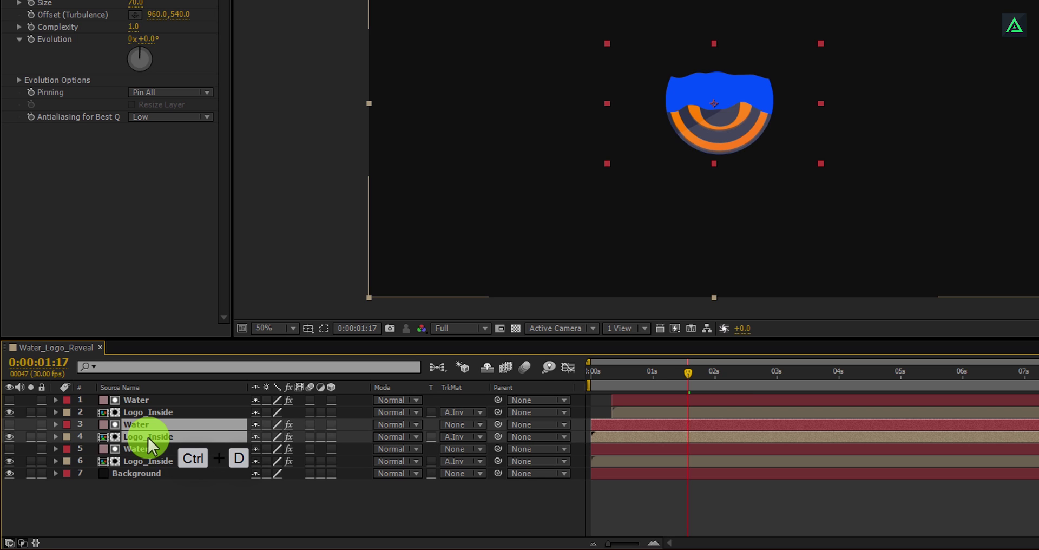
pyautogui.keyDown('shift'); pyautogui.click(136, 403); pyautogui.keyUp('shift')
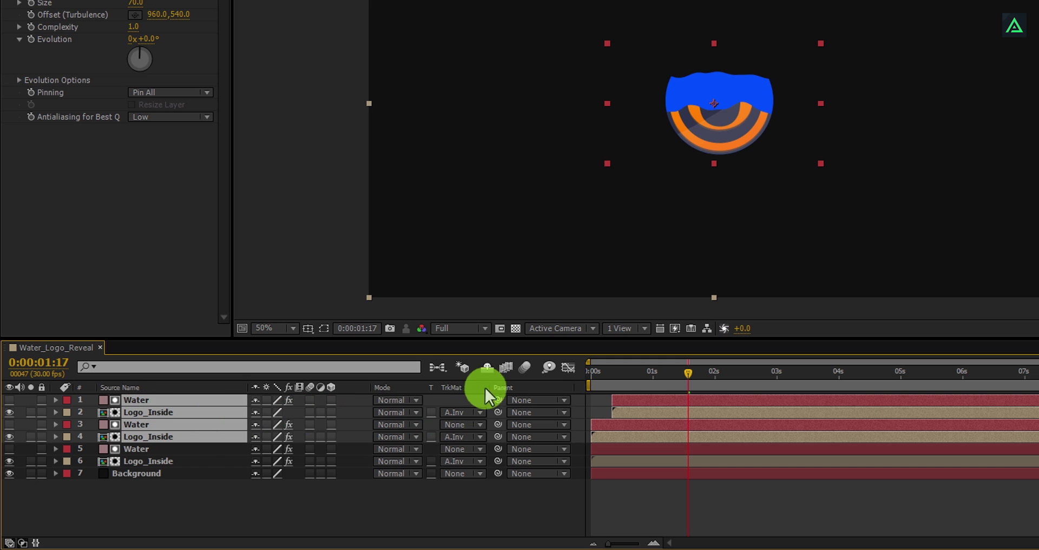
pyautogui.moveTo(595, 418); pyautogui.dragTo(618, 423)
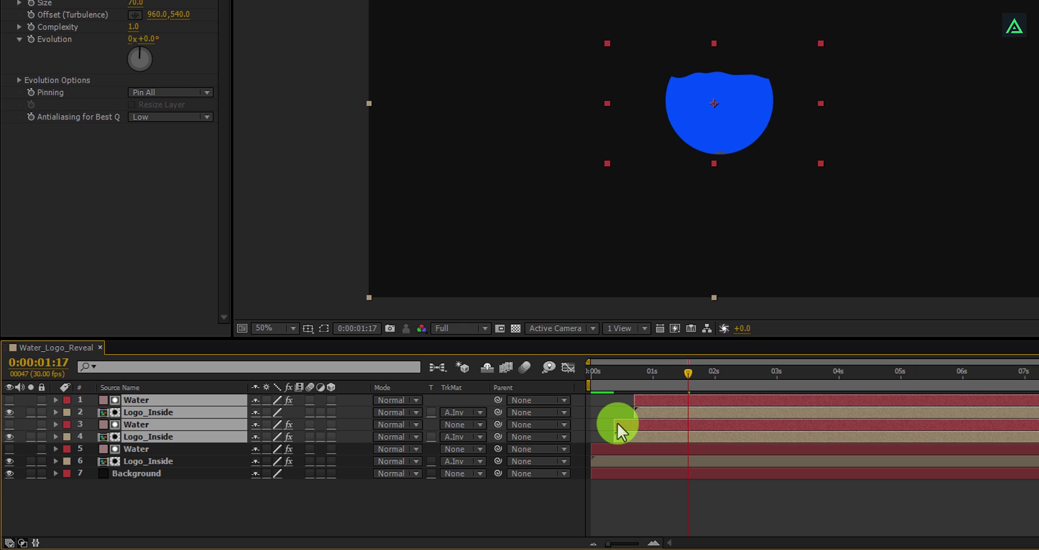
pyautogui.click(627, 484)
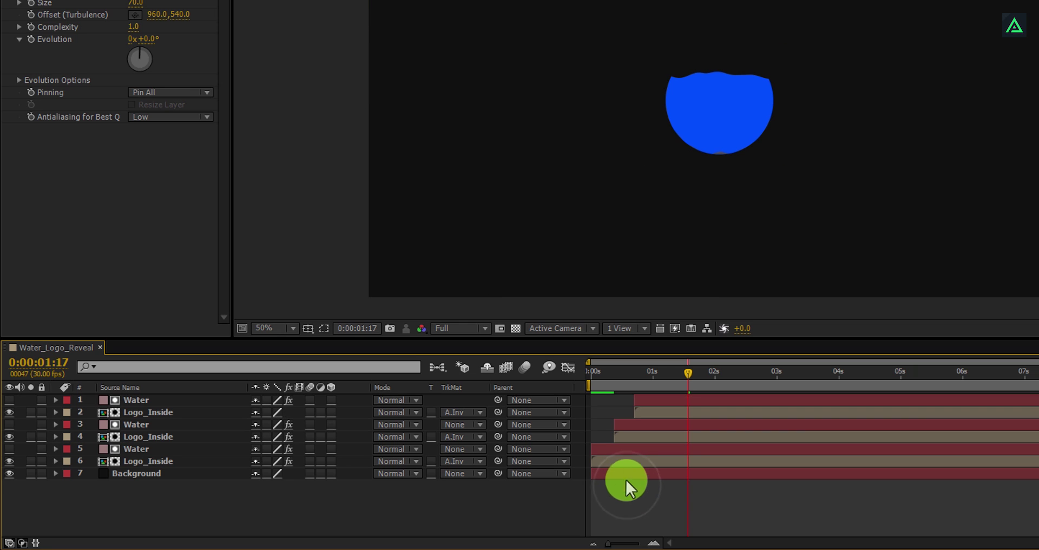
# - Set the Fill color of the middle Logo_Inside layer to darker blue 0035BA
pyautogui.click(627, 439)
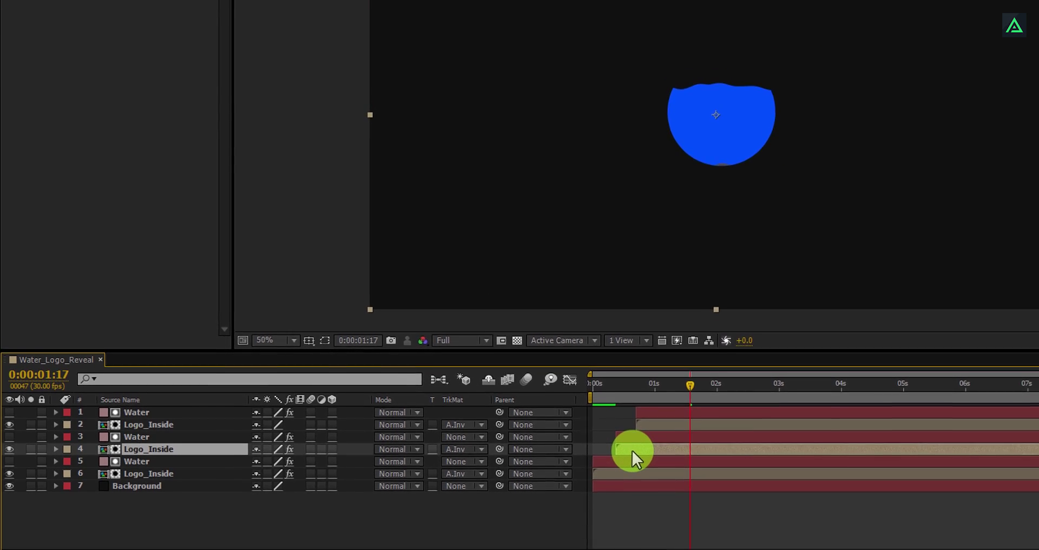
pyautogui.click(139, 46)
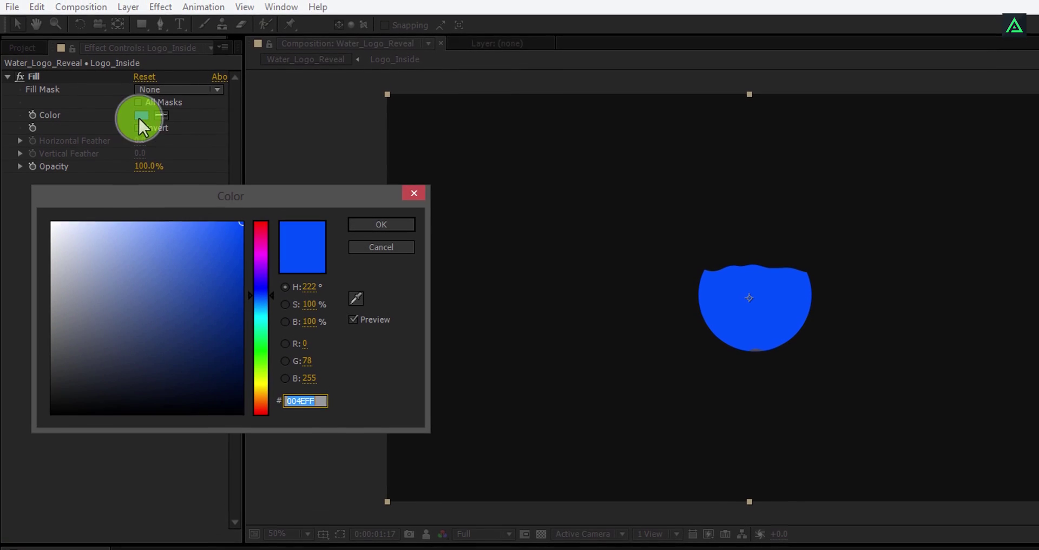
pyautogui.click(167, 235)
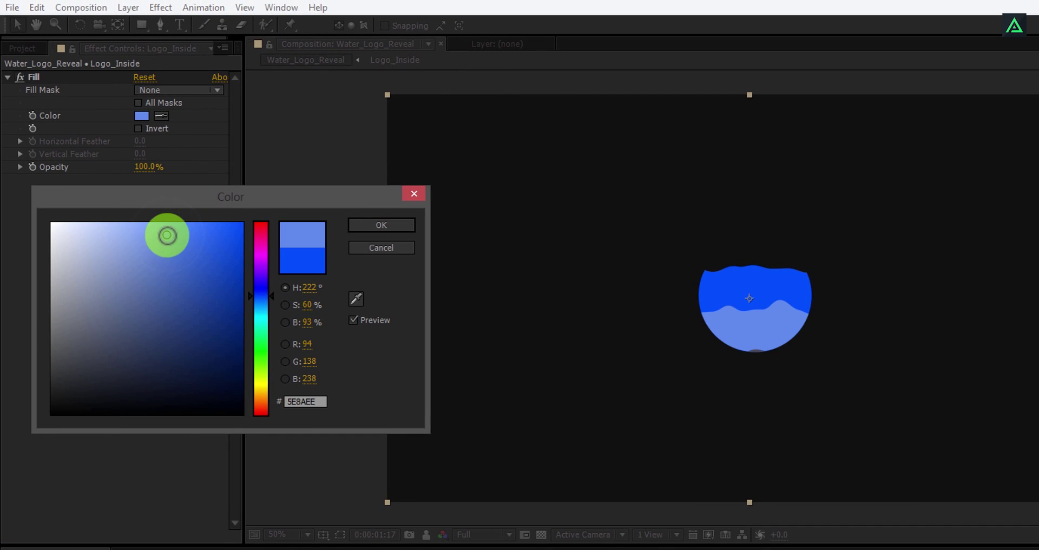
pyautogui.click(211, 262)
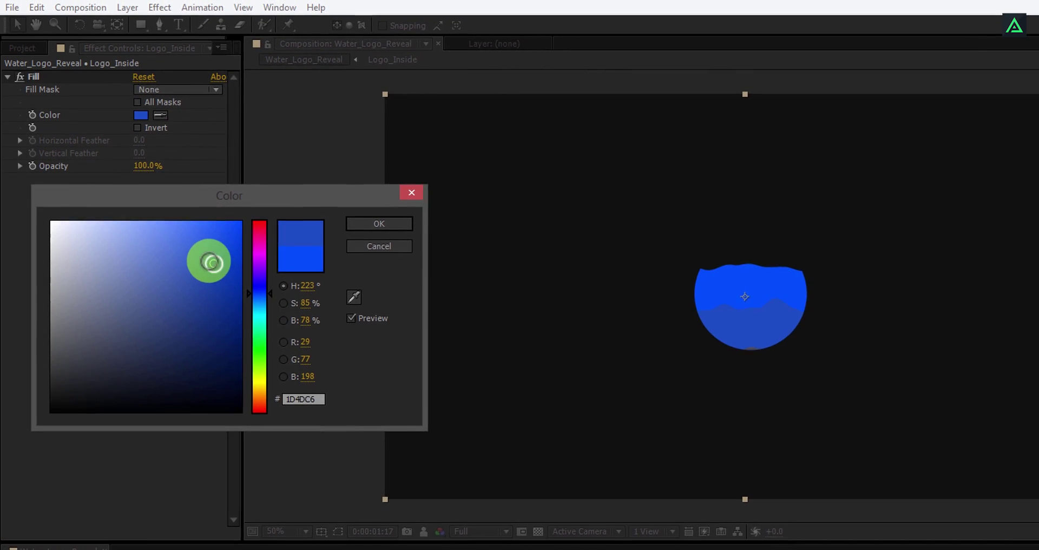
pyautogui.click(242, 273)
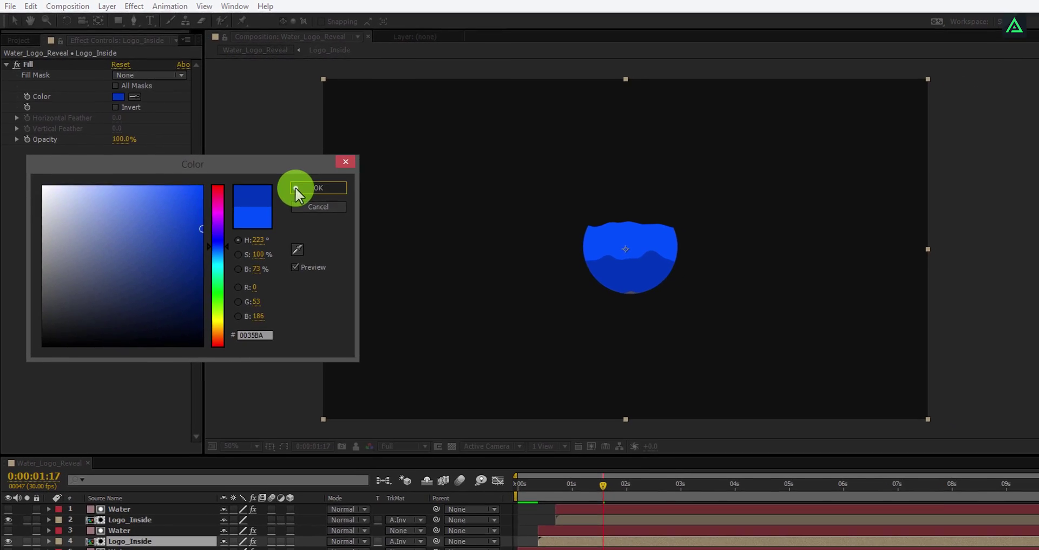
pyautogui.click(294, 186)
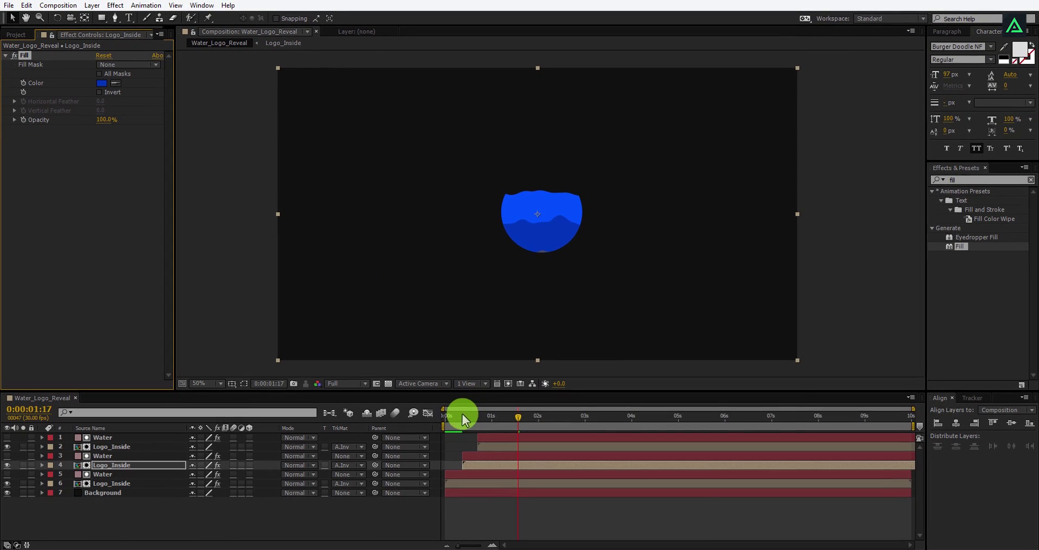
# - Scrub through the reveal to 0:00:02:01 and duplicate the lowest Water and Logo_Inside pair
pyautogui.moveTo(448, 418); pyautogui.dragTo(548, 442)
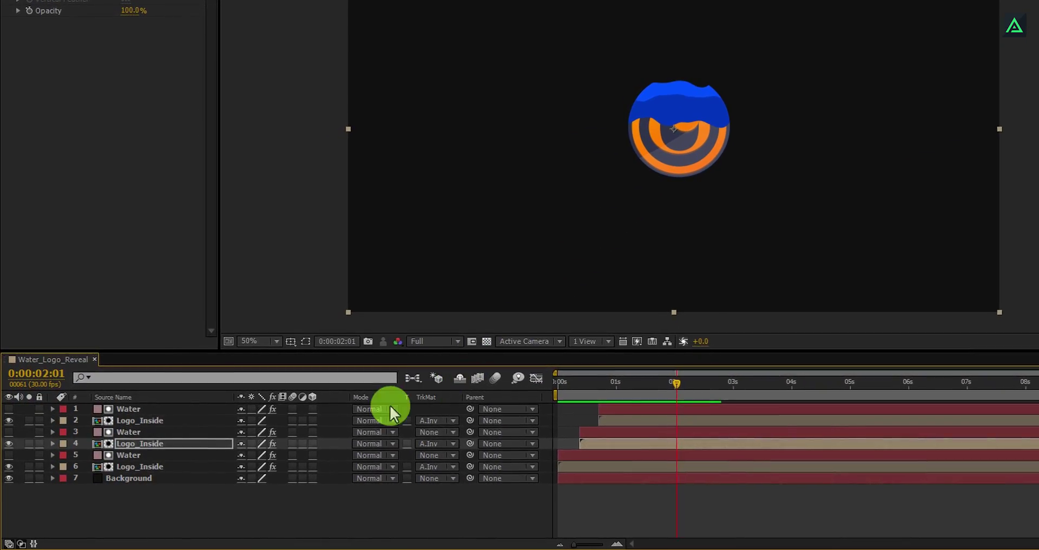
pyautogui.keyDown('ctrl'); pyautogui.click(128, 457); pyautogui.keyUp('ctrl')
pyautogui.click(138, 451)
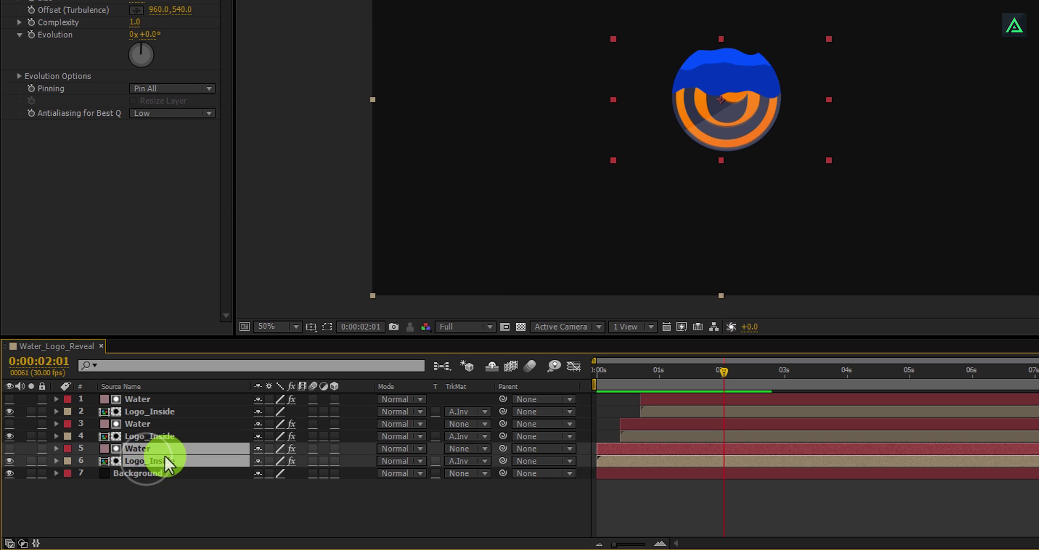
pyautogui.hotkey('ctrl', 'd')
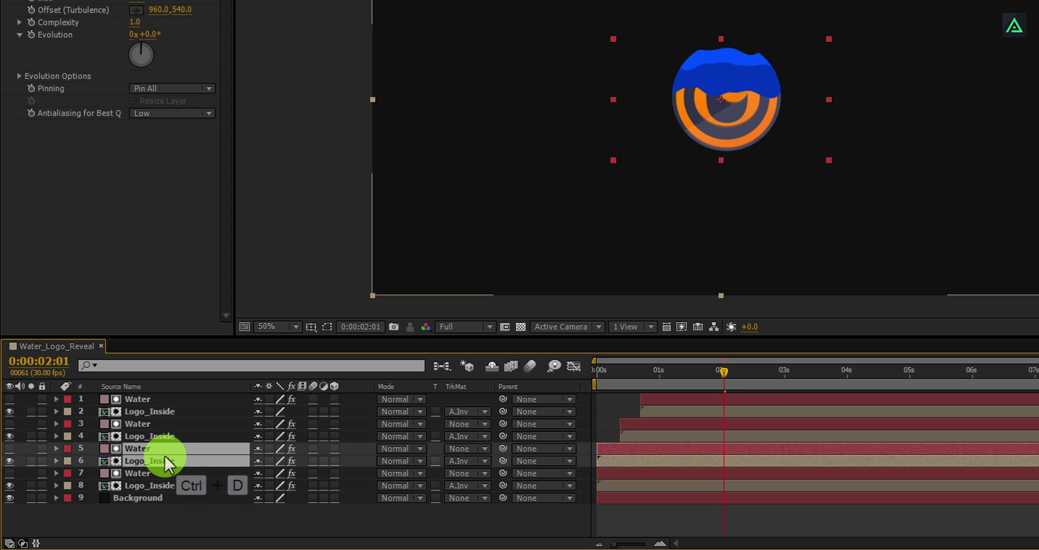
# - Set the Fill color of the Logo_Inside layer in the upper duplicated pair to light gray DBDBDB
pyautogui.click(174, 510)
pyautogui.click(172, 463)
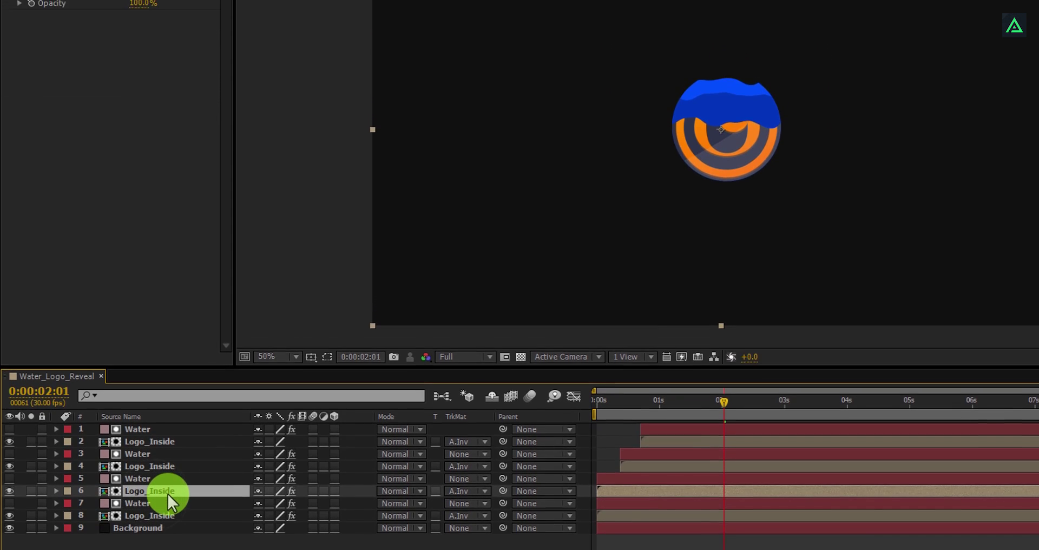
pyautogui.click(137, 30)
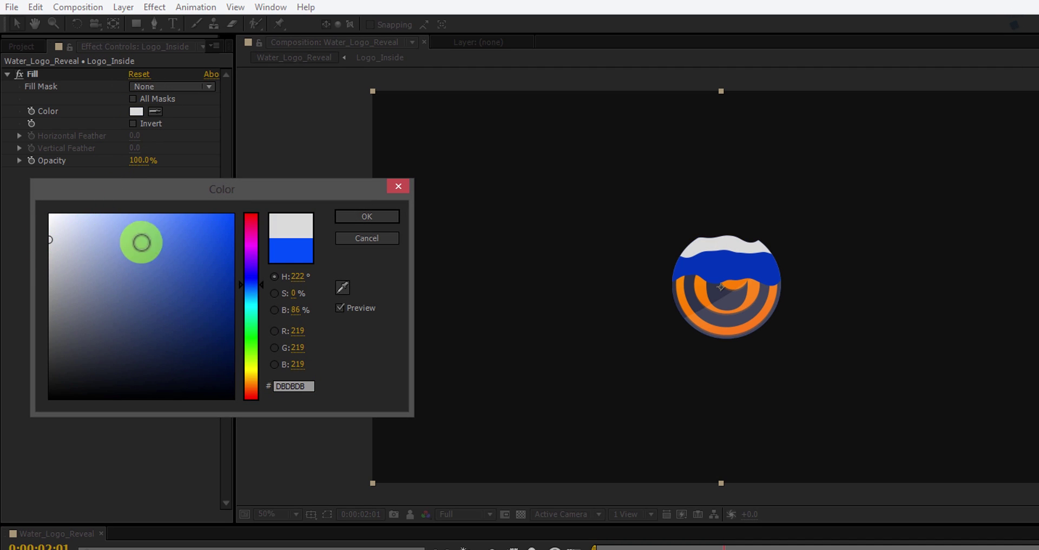
pyautogui.click(340, 216)
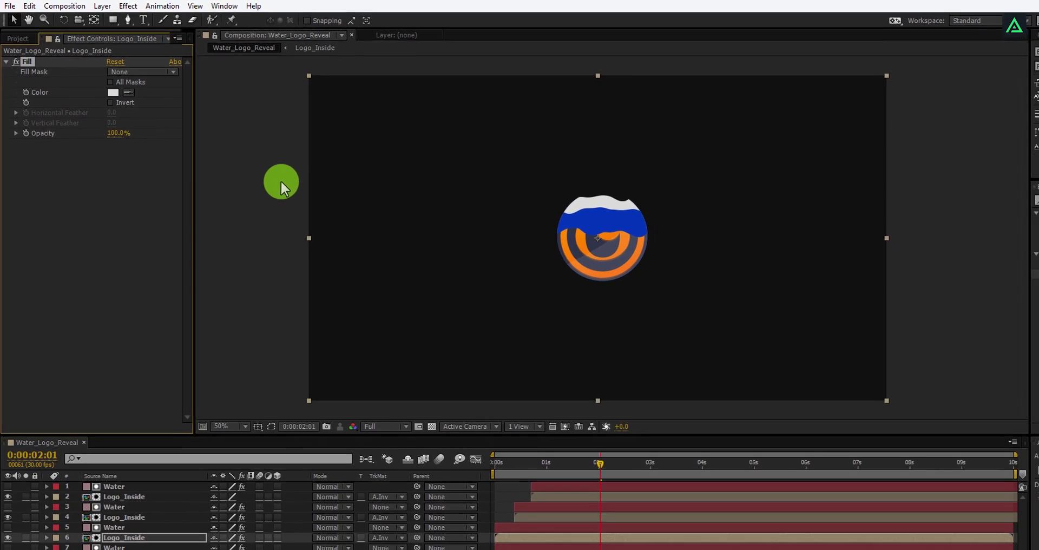
# - Move the light gray Logo_Inside and its Water matte directly below the topmost pair, start them just before that pair, and scrub the reveal
pyautogui.keyDown('ctrl'); pyautogui.click(465, 489); pyautogui.keyUp('ctrl')
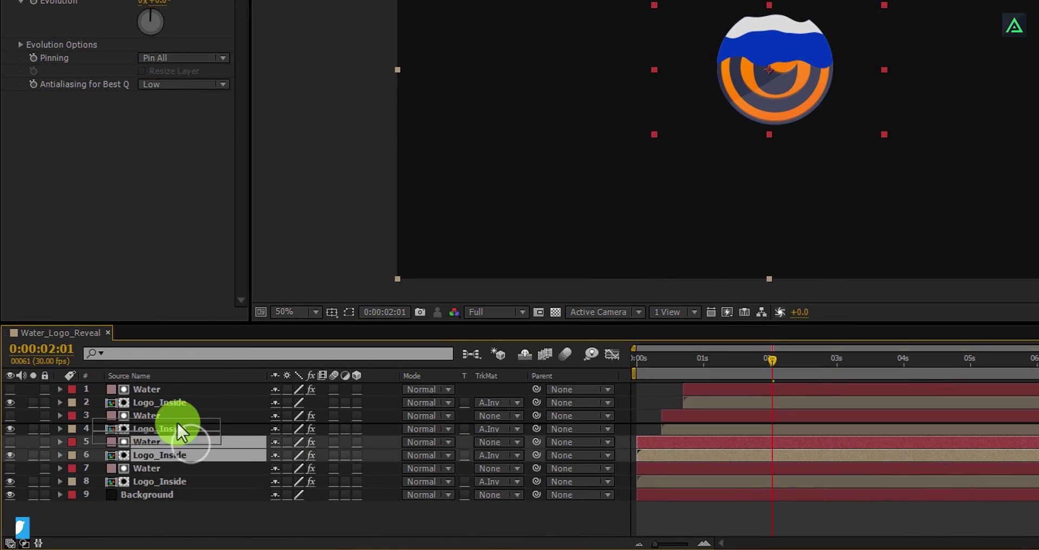
pyautogui.moveTo(176, 420); pyautogui.dragTo(173, 406)
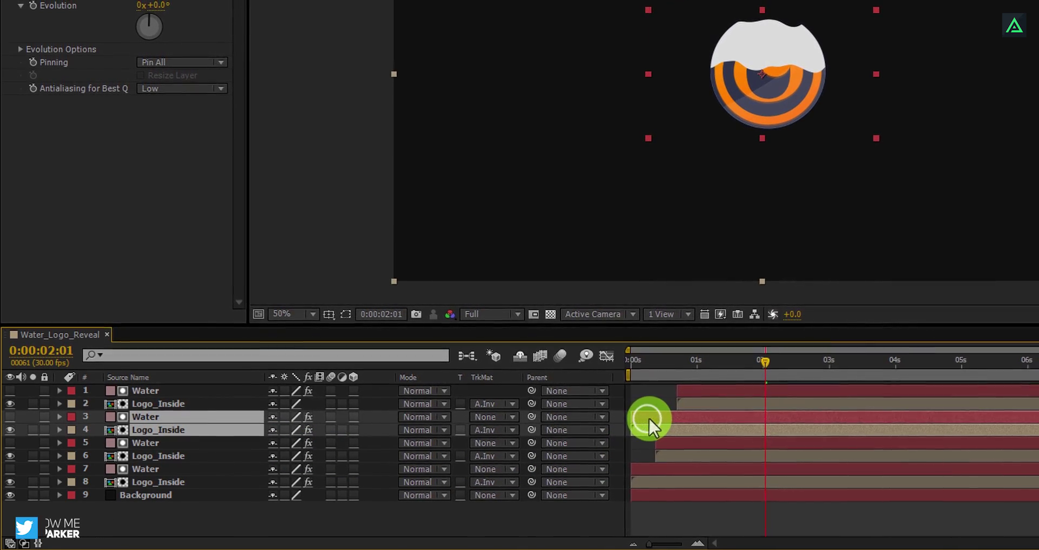
pyautogui.moveTo(649, 417); pyautogui.dragTo(690, 418)
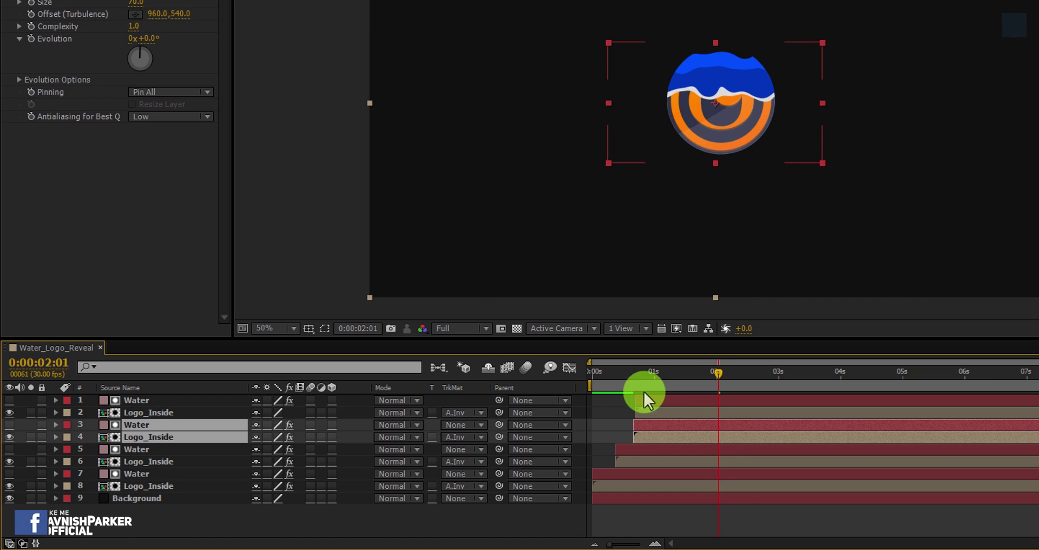
pyautogui.moveTo(620, 375); pyautogui.dragTo(659, 415)
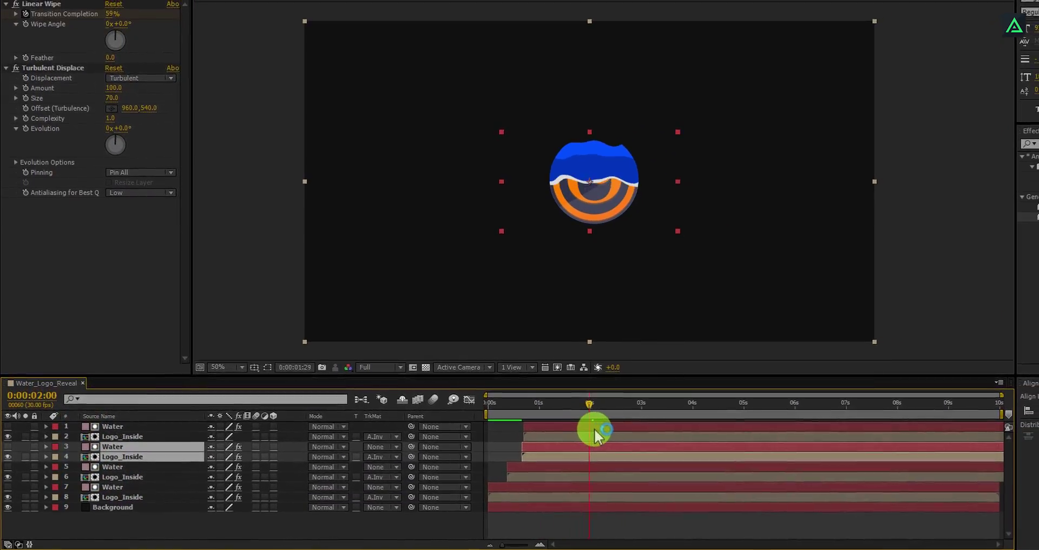
pyautogui.moveTo(595, 433)
pyautogui.mouseDown()
pyautogui.moveTo(615, 428)
pyautogui.moveTo(561, 429)
pyautogui.moveTo(603, 427)
pyautogui.mouseUp()
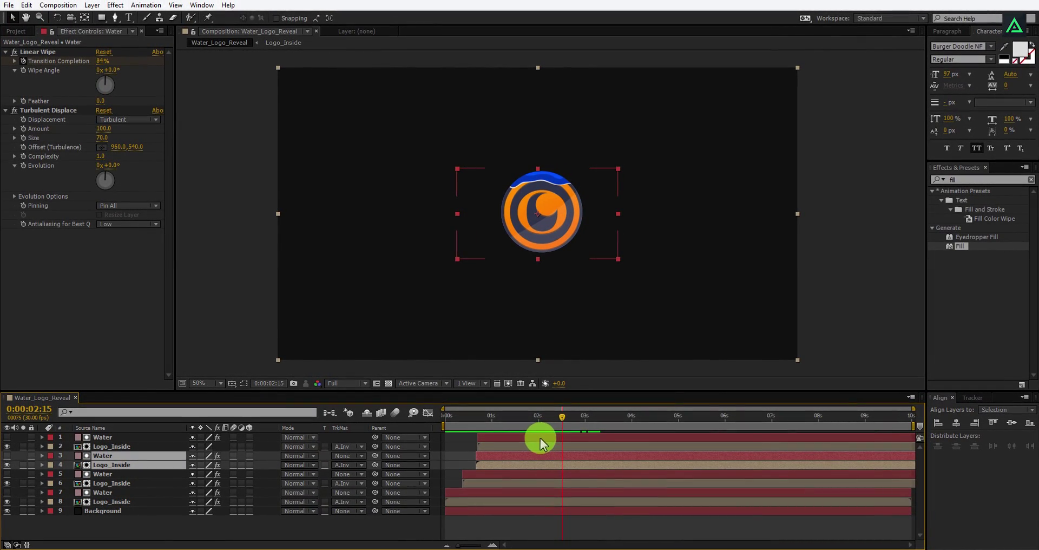
# - Rename the four Logo_Inside layers from top to bottom as Logo_Reveal, Logo_White, Logo_Blue and Logo_Dark_Blue
pyautogui.click(126, 447)
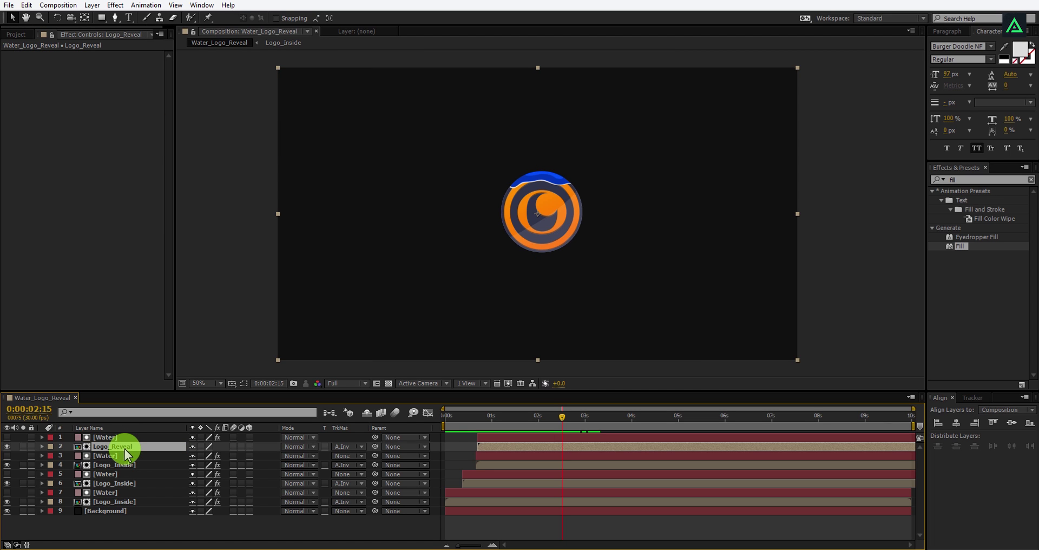
pyautogui.click(124, 466)
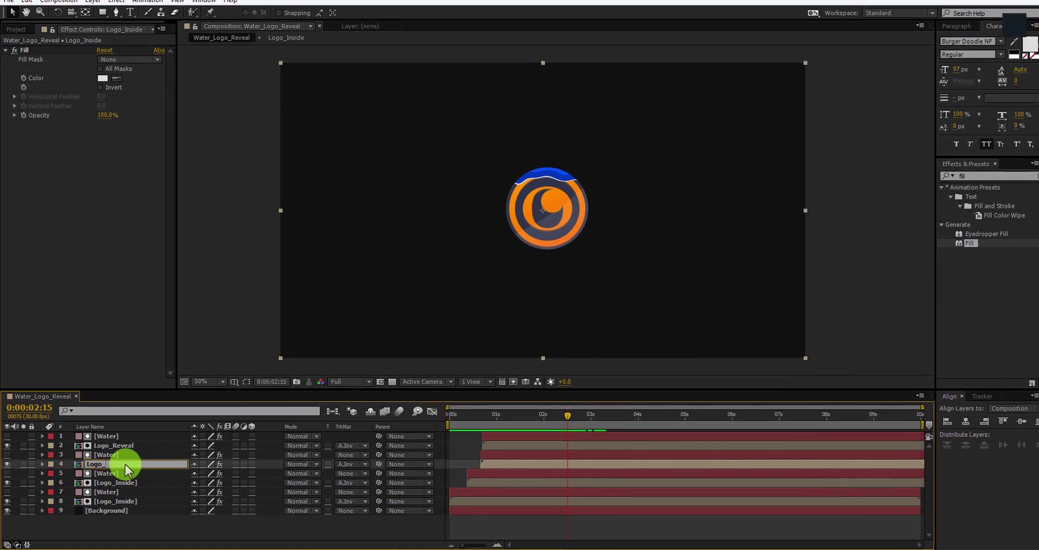
pyautogui.click(132, 476)
pyautogui.press('Return')
pyautogui.write('Logo_Blue')
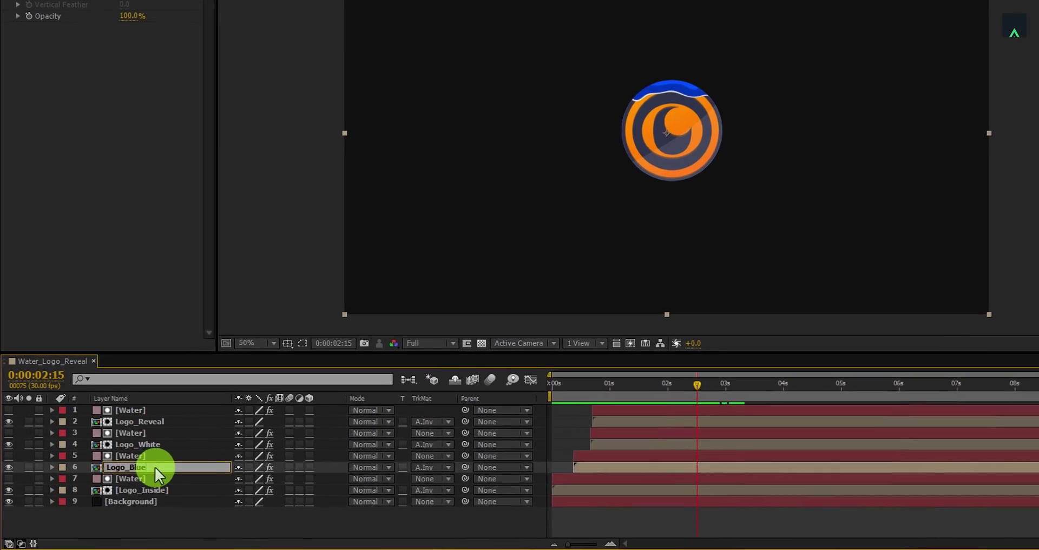
pyautogui.press('Return')
pyautogui.click(151, 490)
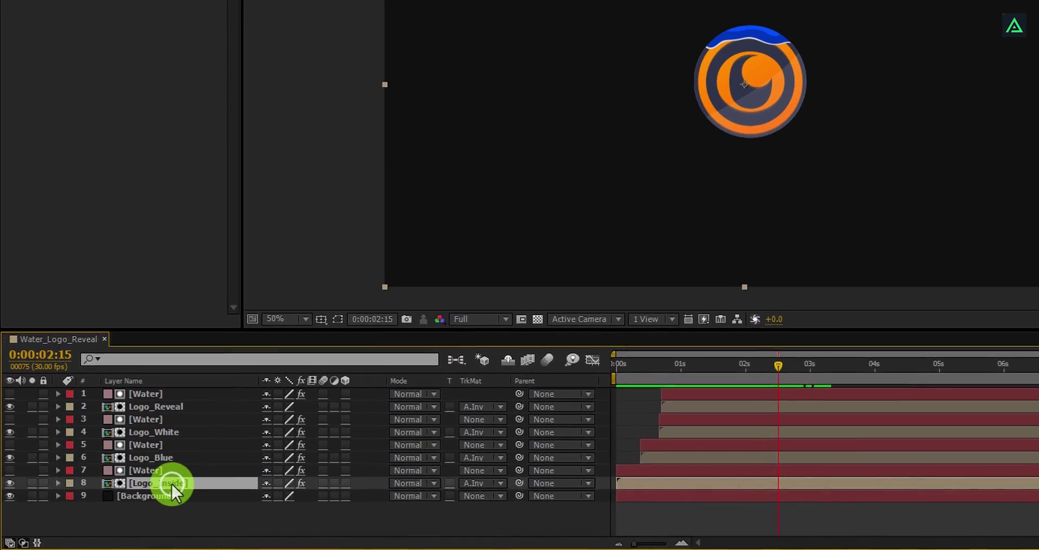
pyautogui.press('Return')
pyautogui.write('Logo_D')
pyautogui.write('ark_Blue')
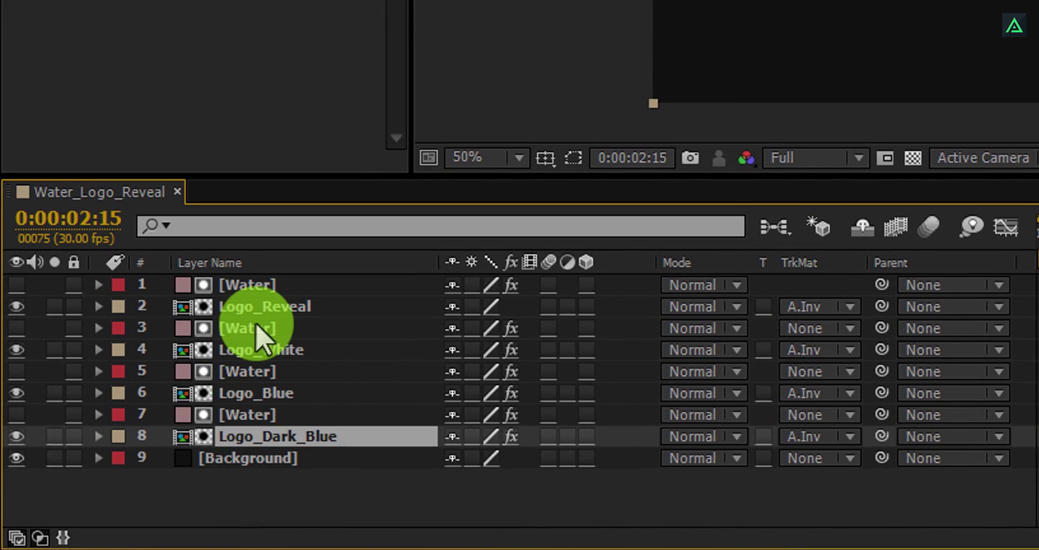
# - Mark all four Water matte layers as shy and hide the shy layers in the timeline
pyautogui.click(265, 327)
pyautogui.keyDown('ctrl'); pyautogui.click(257, 286); pyautogui.keyUp('ctrl')
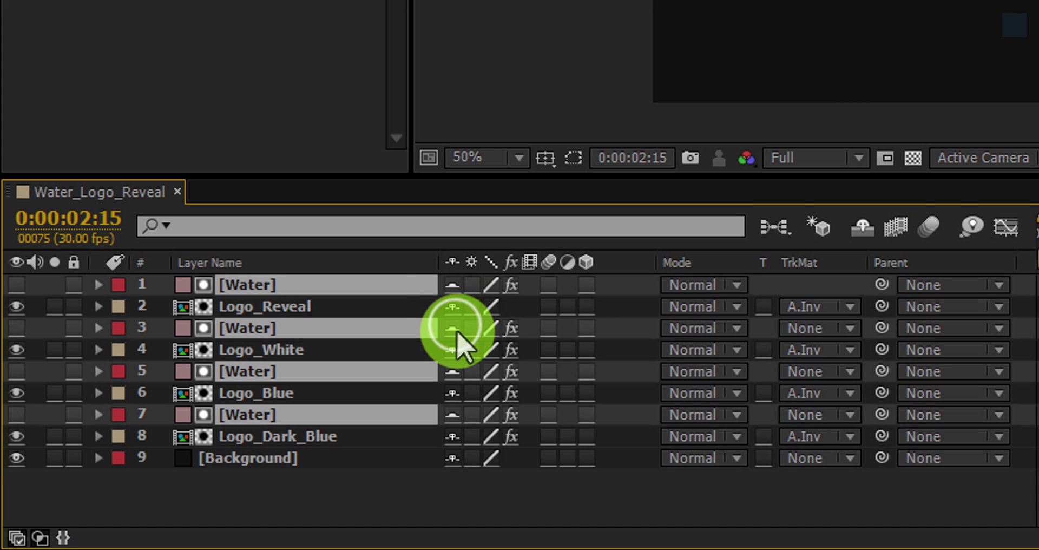
pyautogui.click(856, 227)
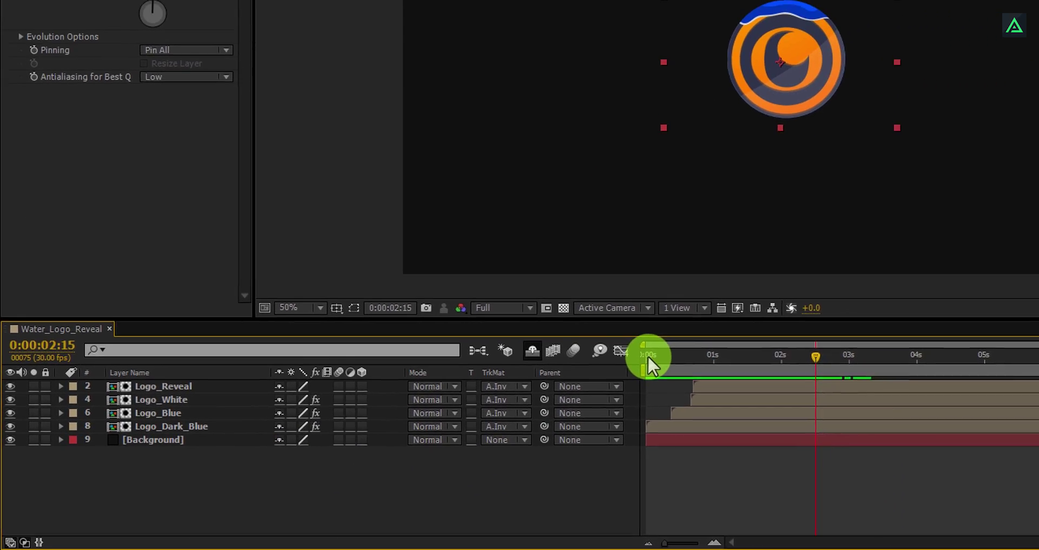
pyautogui.click(947, 272)
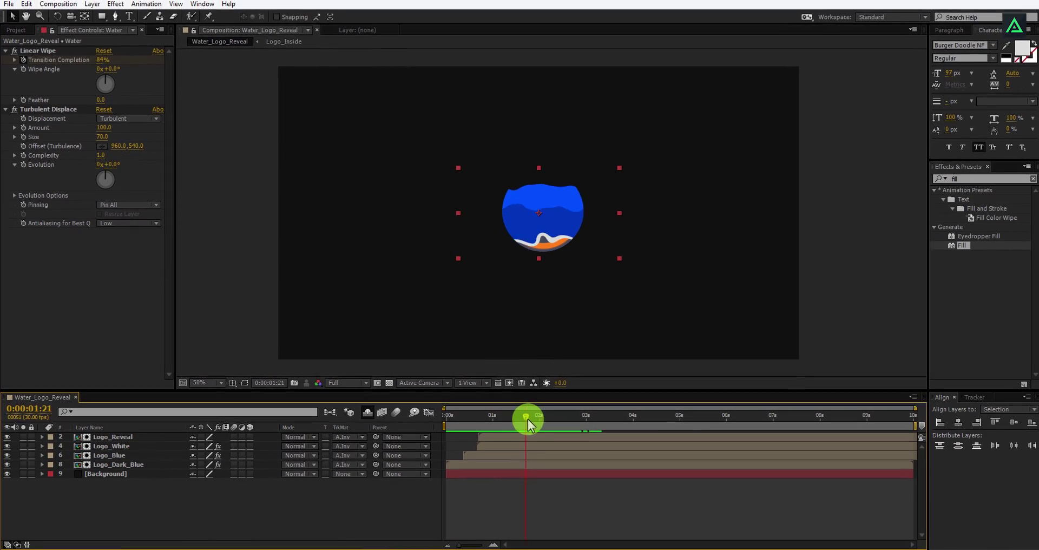
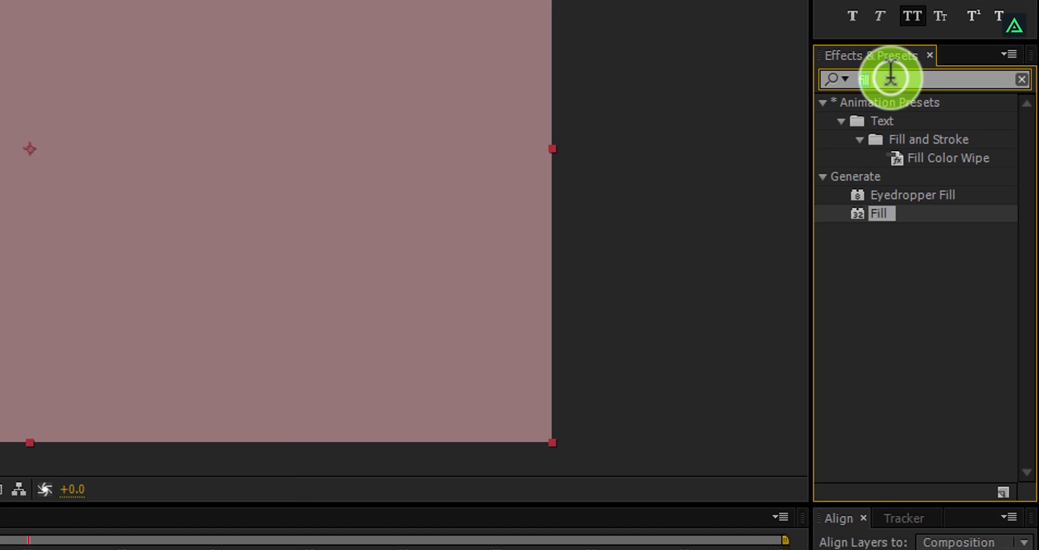
# - Apply the CC Bubbles effect to the Bubbles solid and change the solid's color to near-white
pyautogui.write('bubble')
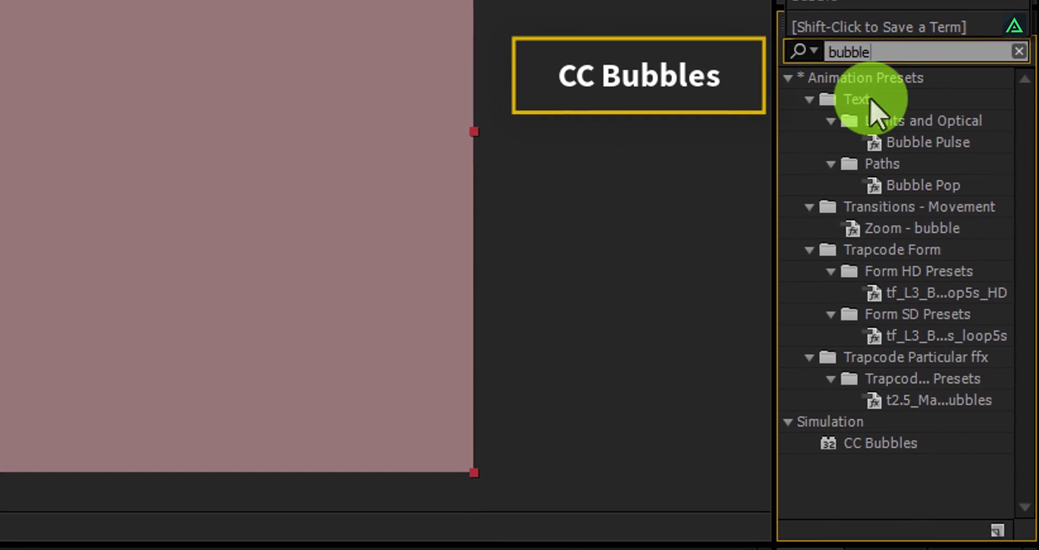
pyautogui.doubleClick(879, 441)
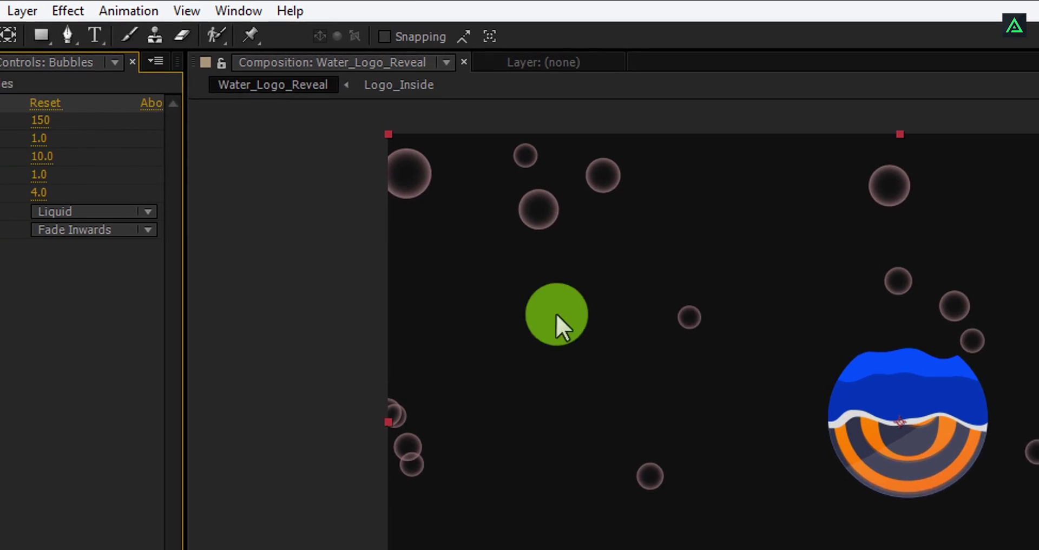
pyautogui.click(22, 10)
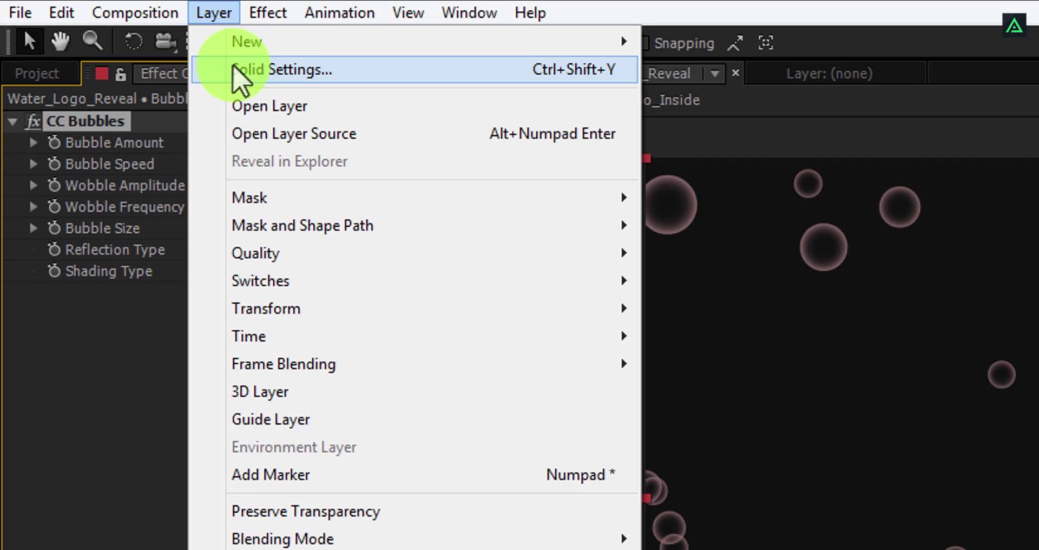
pyautogui.click(238, 79)
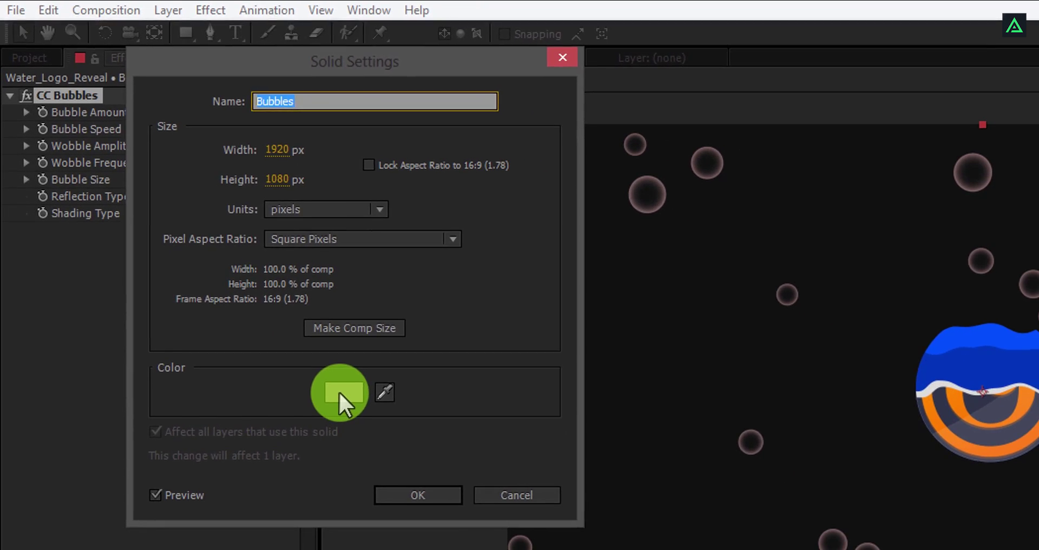
pyautogui.click(339, 391)
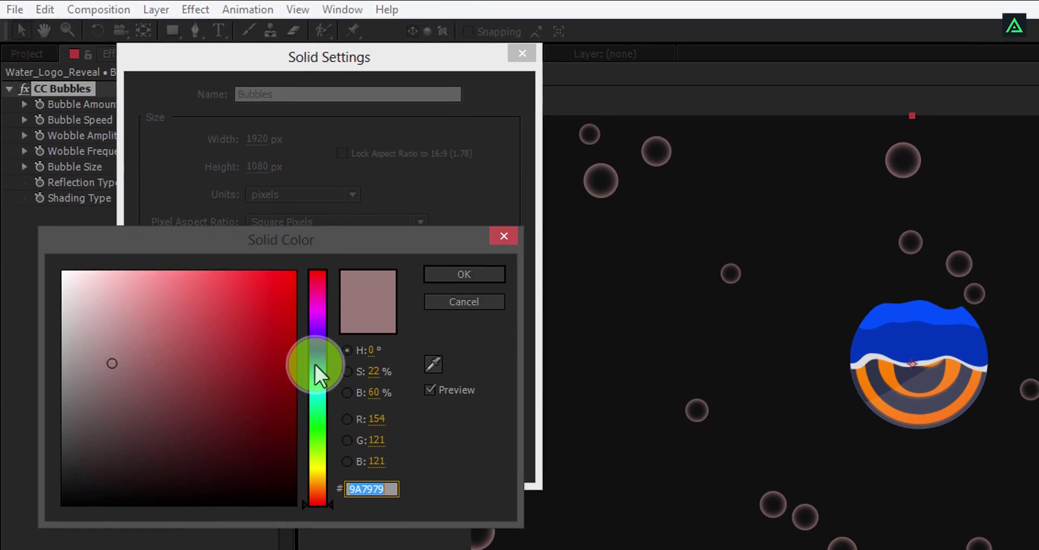
pyautogui.moveTo(134, 365)
pyautogui.mouseDown()
pyautogui.moveTo(38, 304)
pyautogui.moveTo(33, 273)
pyautogui.mouseUp()
pyautogui.click(422, 271)
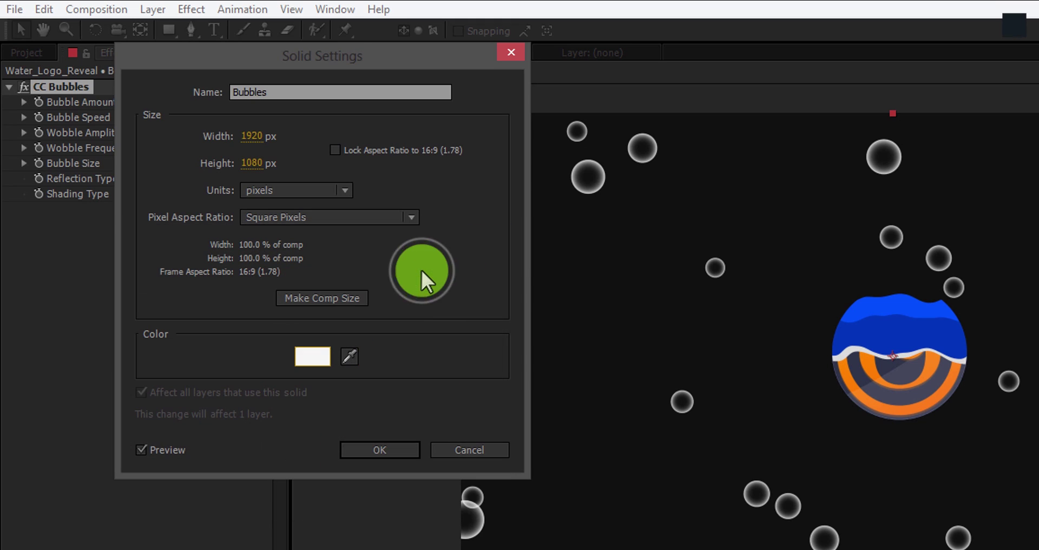
pyautogui.click(372, 443)
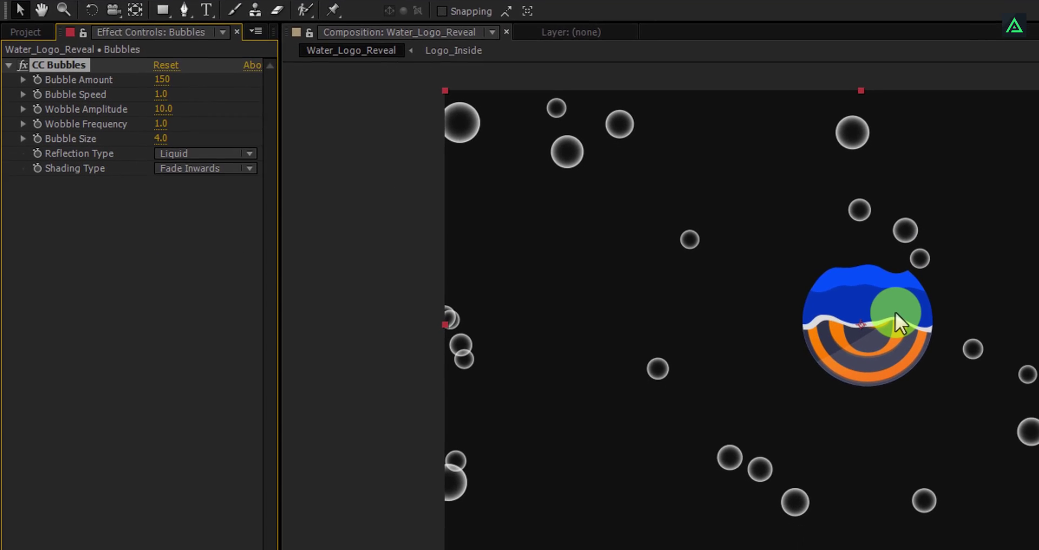
# - Scale the Bubbles layer to 33% and scrub through the animation around the logo
pyautogui.press('s')
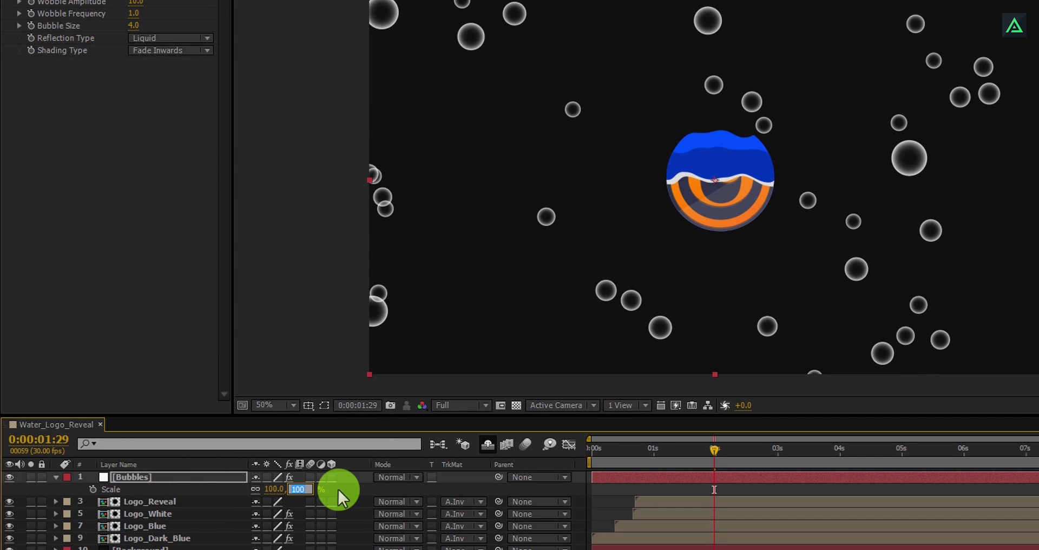
pyautogui.write('33')
pyautogui.press('Return')
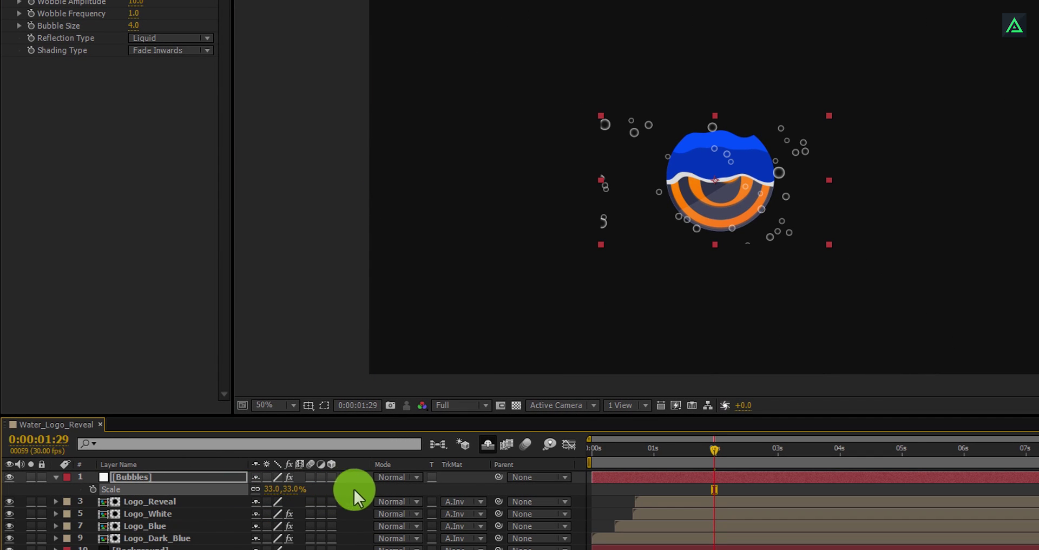
pyautogui.moveTo(647, 446); pyautogui.dragTo(880, 429)
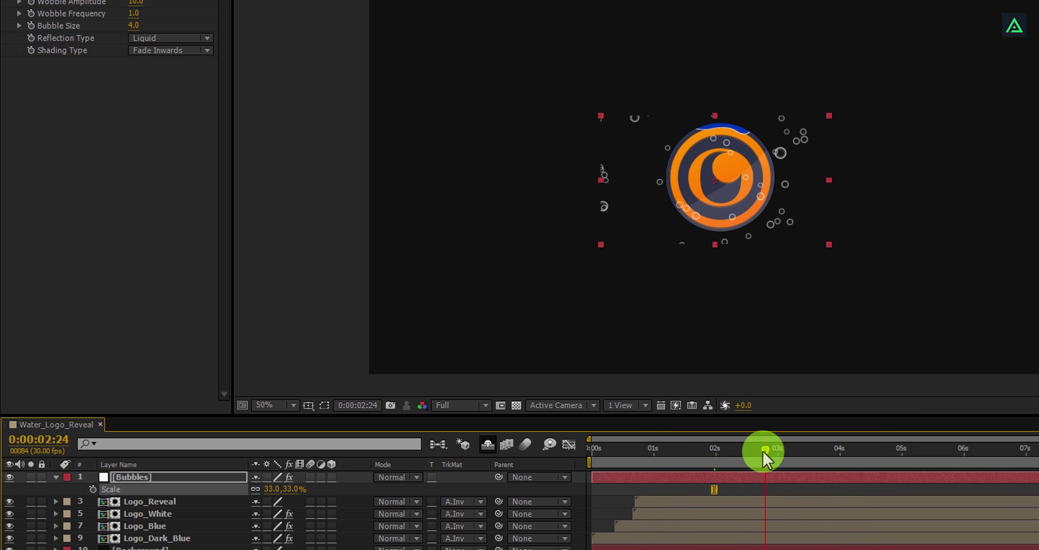
# - Keyframe the Bubble Amount at its existing value at 0:00:03:29 and at 0 at 0:00:05:00
pyautogui.moveTo(763, 453); pyautogui.dragTo(839, 446)
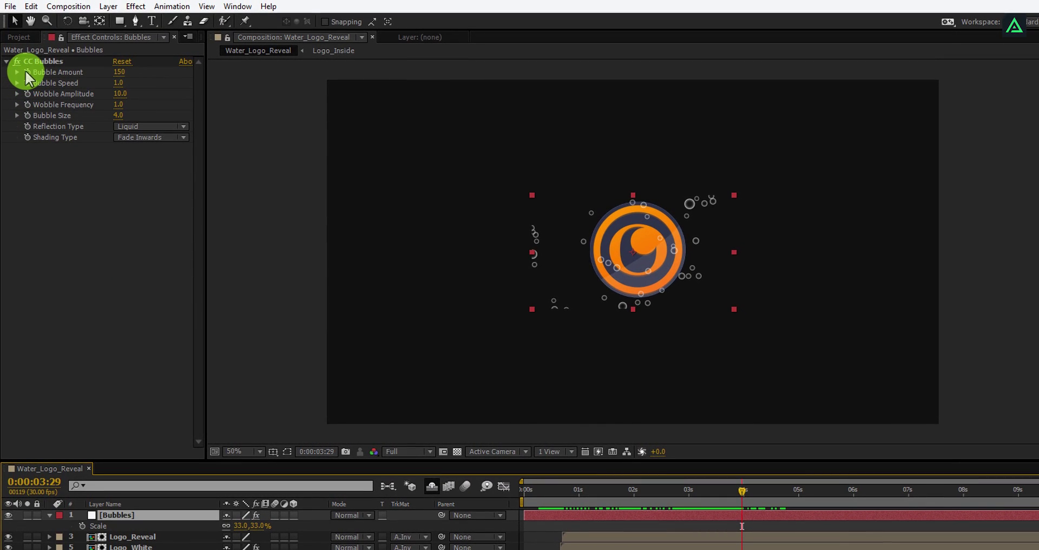
pyautogui.click(25, 70)
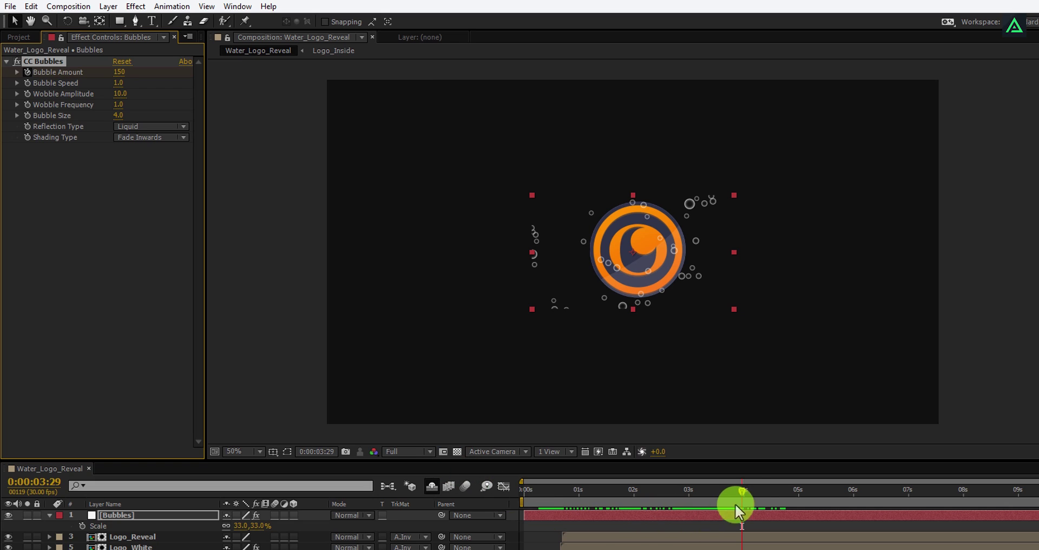
pyautogui.moveTo(746, 491); pyautogui.dragTo(798, 492)
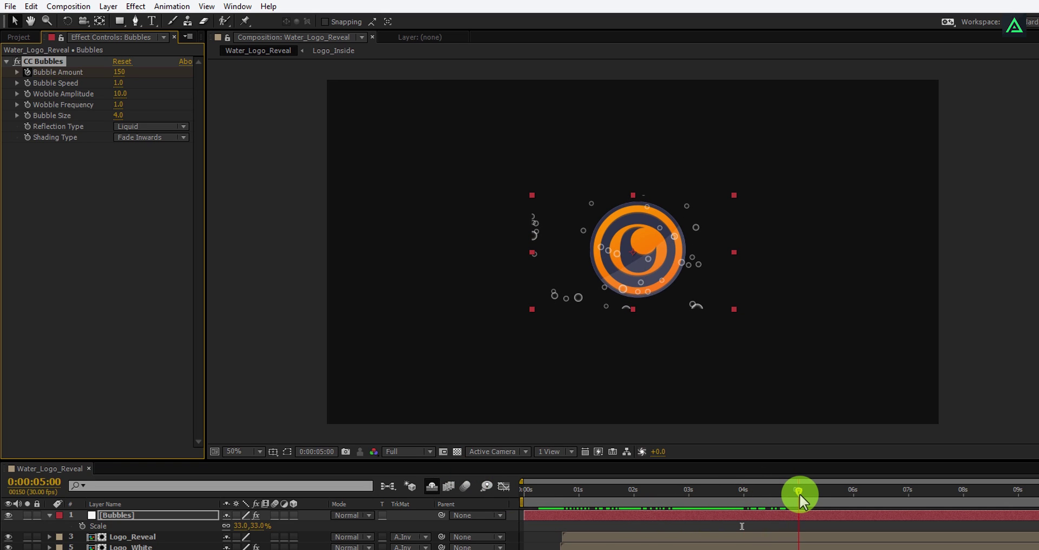
pyautogui.click(721, 465)
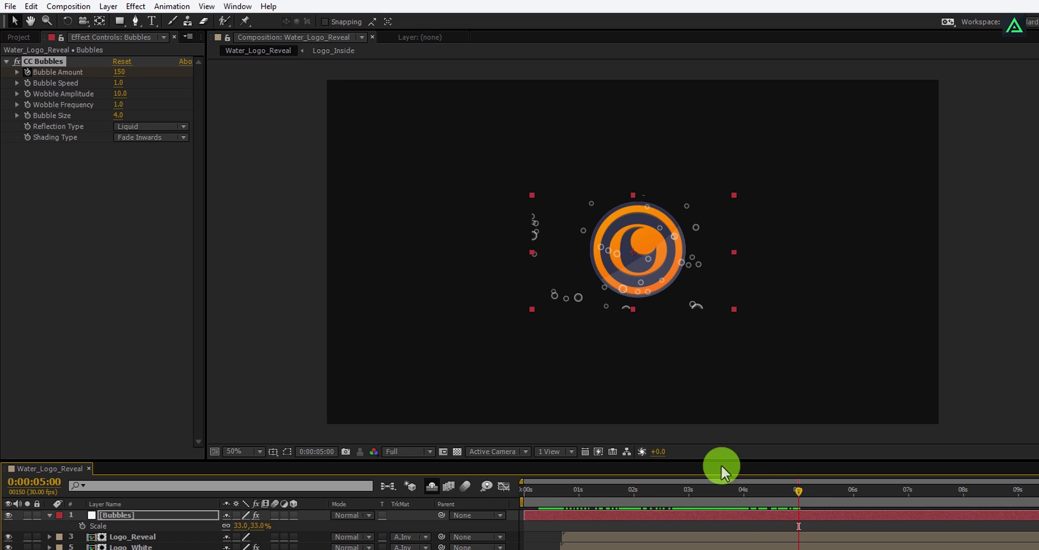
pyautogui.click(120, 72)
pyautogui.write('0')
pyautogui.press('Return')
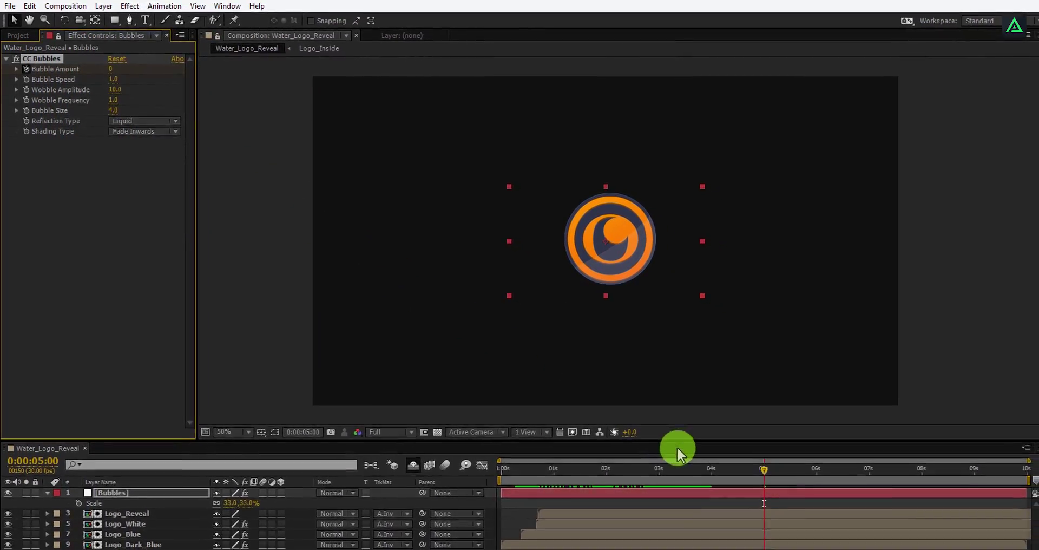
# - Scrub back through the bubble animation, duplicate the Bubbles layer and rename the copy Hard Bubbles
pyautogui.click(738, 470)
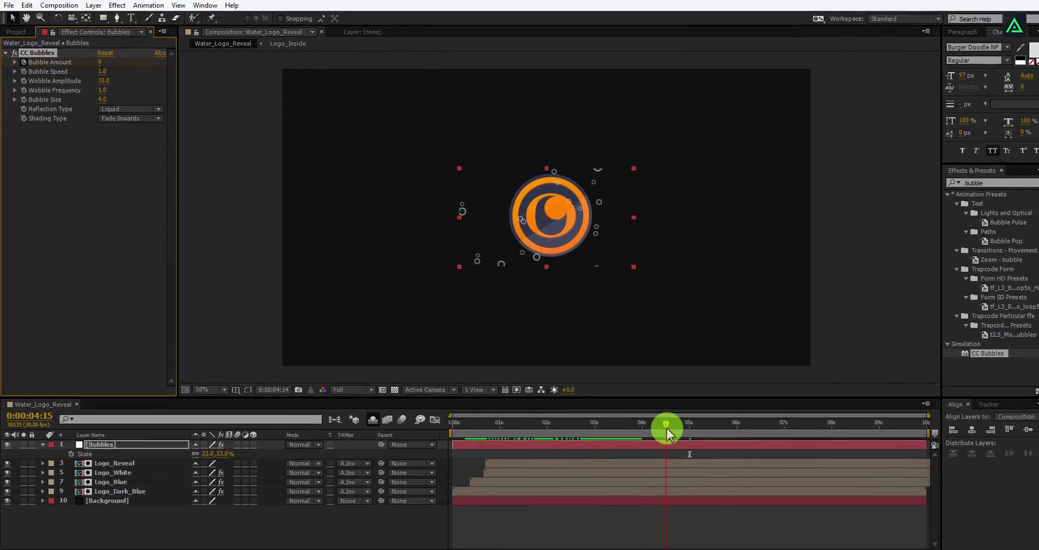
pyautogui.moveTo(667, 430); pyautogui.dragTo(603, 432)
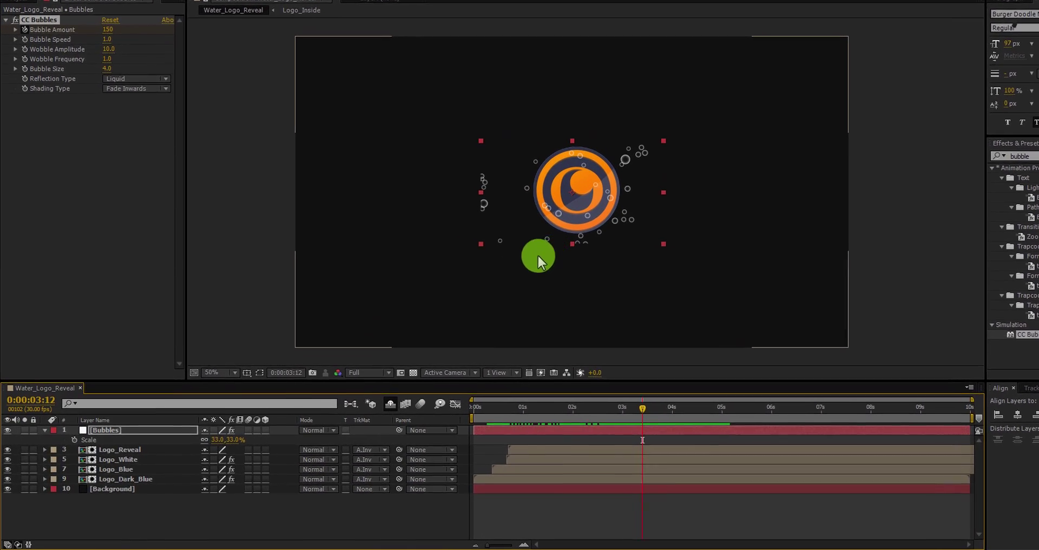
pyautogui.click(66, 414)
pyautogui.click(113, 420)
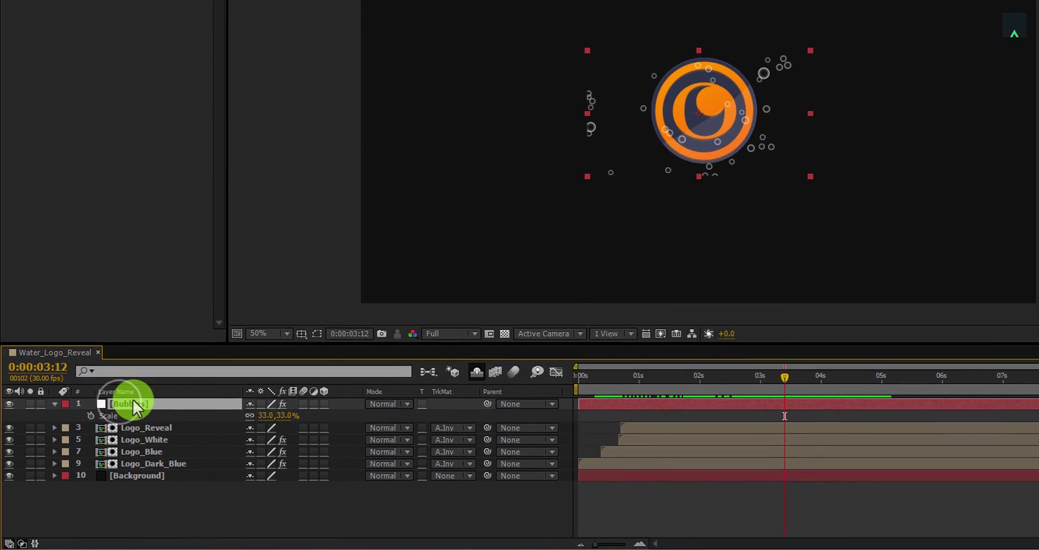
pyautogui.hotkey('ctrl', 'd')
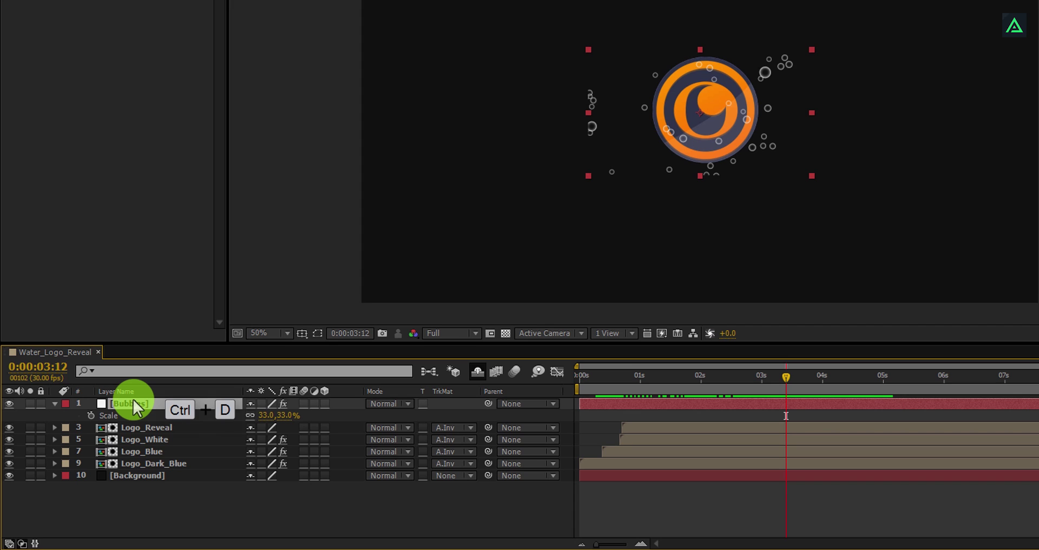
pyautogui.write('Hard Bubbles')
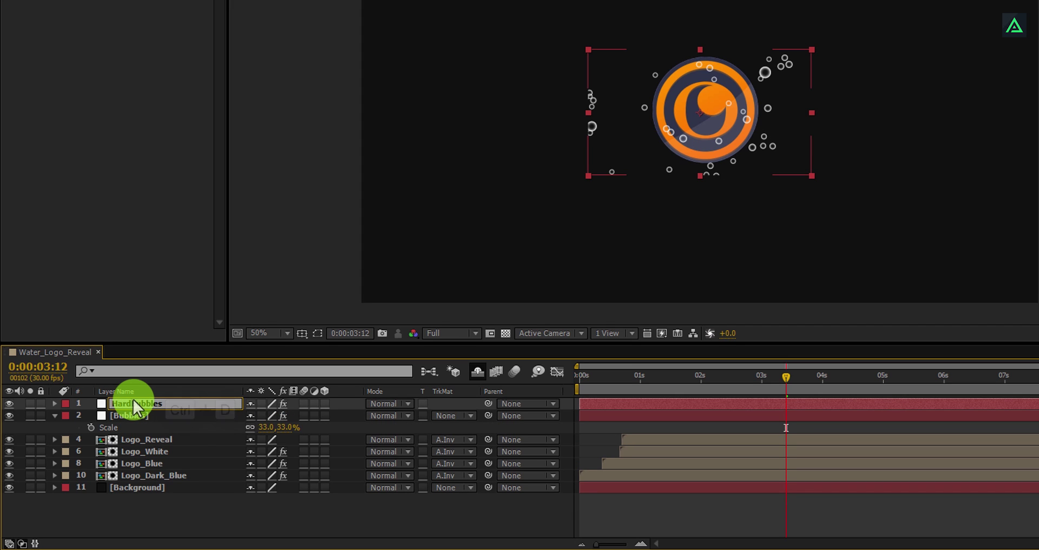
pyautogui.press('Return')
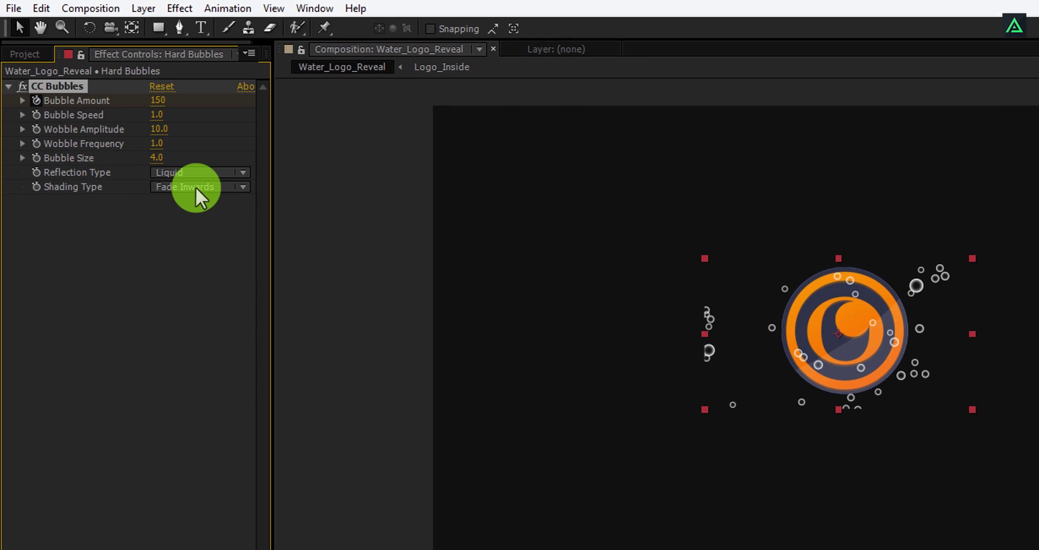
# - Set the Shading Type of Hard Bubbles to Lighten and shift the layer just under one second earlier in time
pyautogui.click(196, 187)
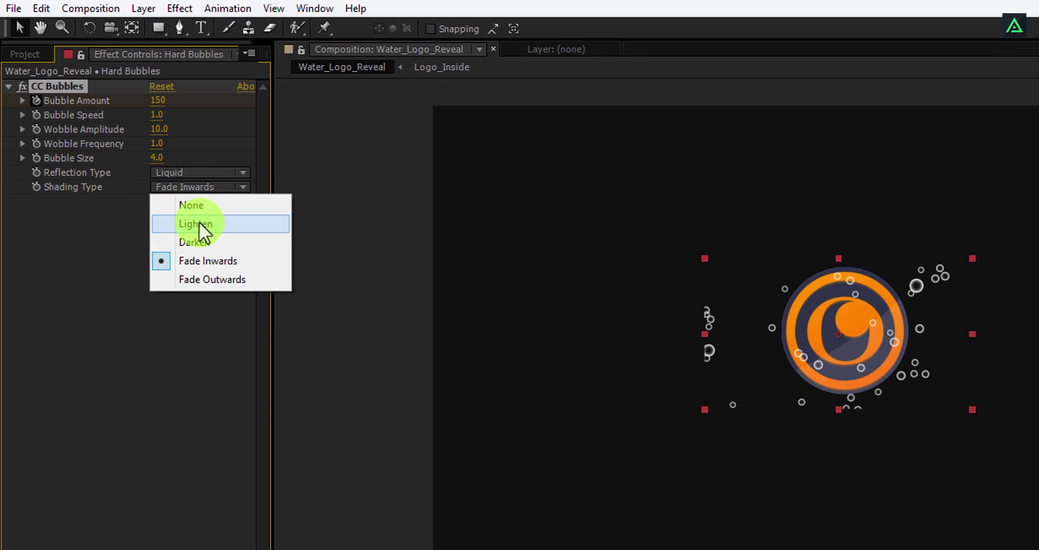
pyautogui.click(198, 223)
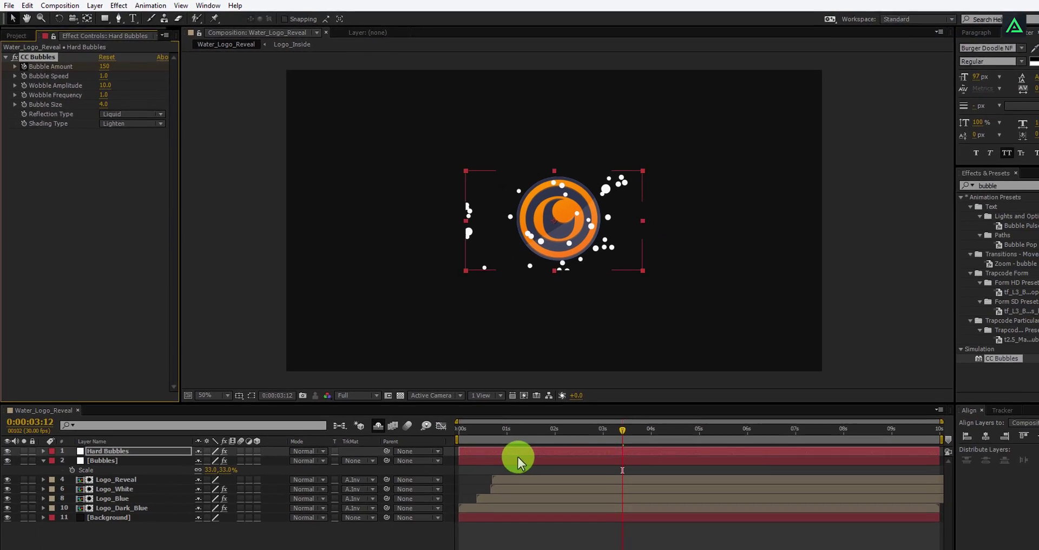
pyautogui.moveTo(507, 437); pyautogui.dragTo(476, 437)
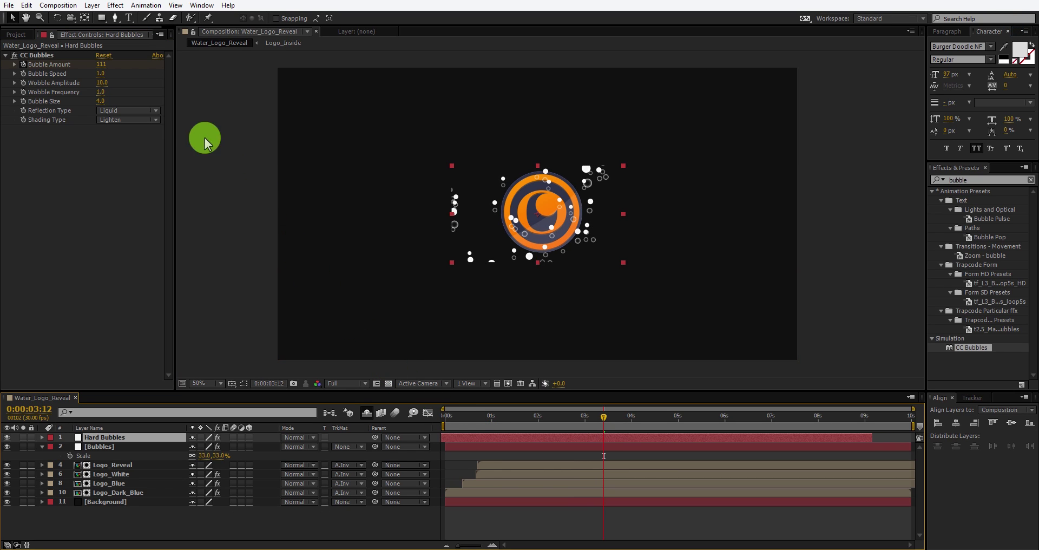
# - Set the Bubble Speed of Hard Bubbles to 2 and scrub through the animation to check the combined bubbles
pyautogui.click(101, 73)
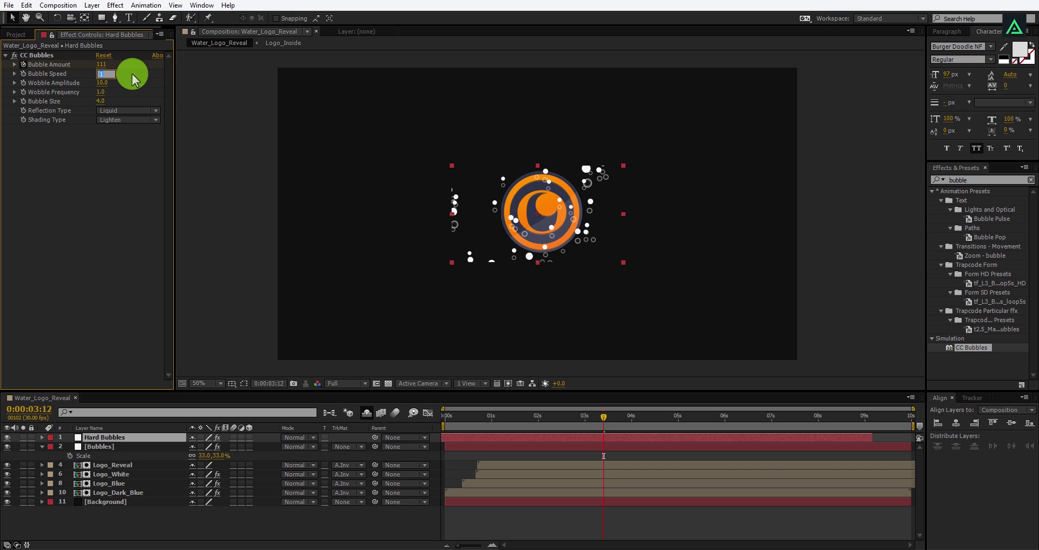
pyautogui.write('2')
pyautogui.press('Return')
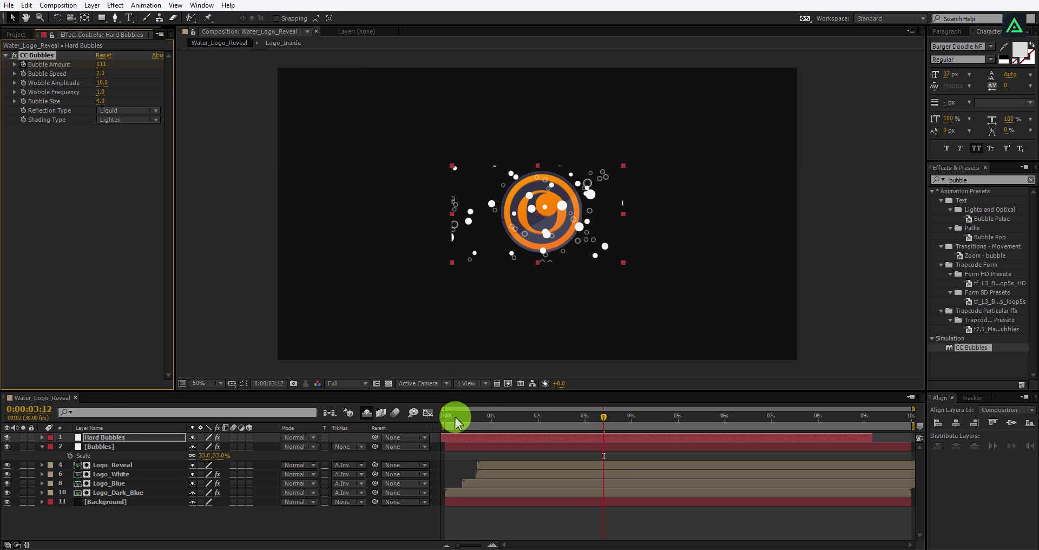
pyautogui.moveTo(456, 417); pyautogui.dragTo(632, 425)
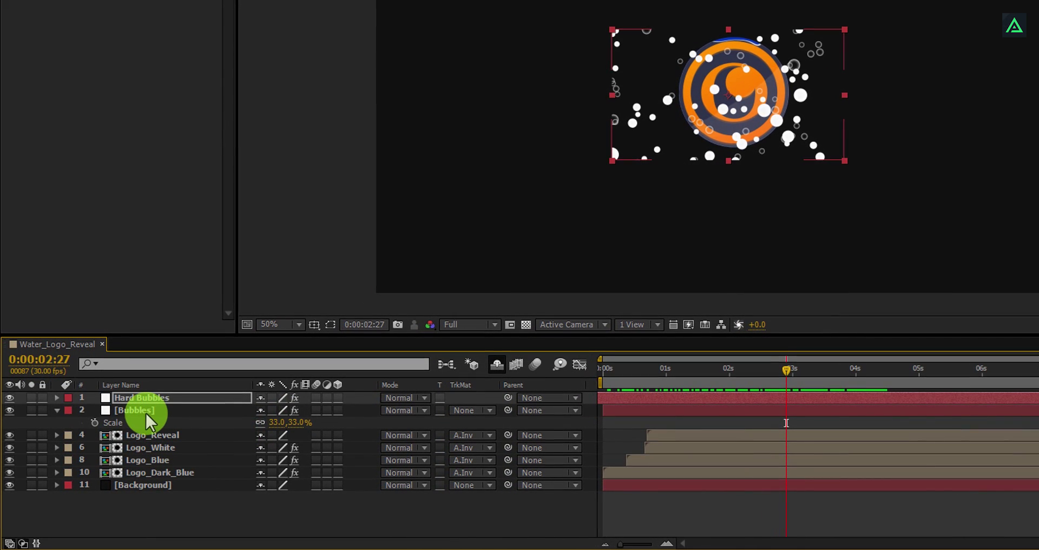
# - Pre-compose the Hard Bubbles and Bubbles layers into a new composition named Bubbles, moving all attributes into it
pyautogui.press('s')
pyautogui.keyDown('ctrl'); pyautogui.click(169, 410); pyautogui.keyUp('ctrl')
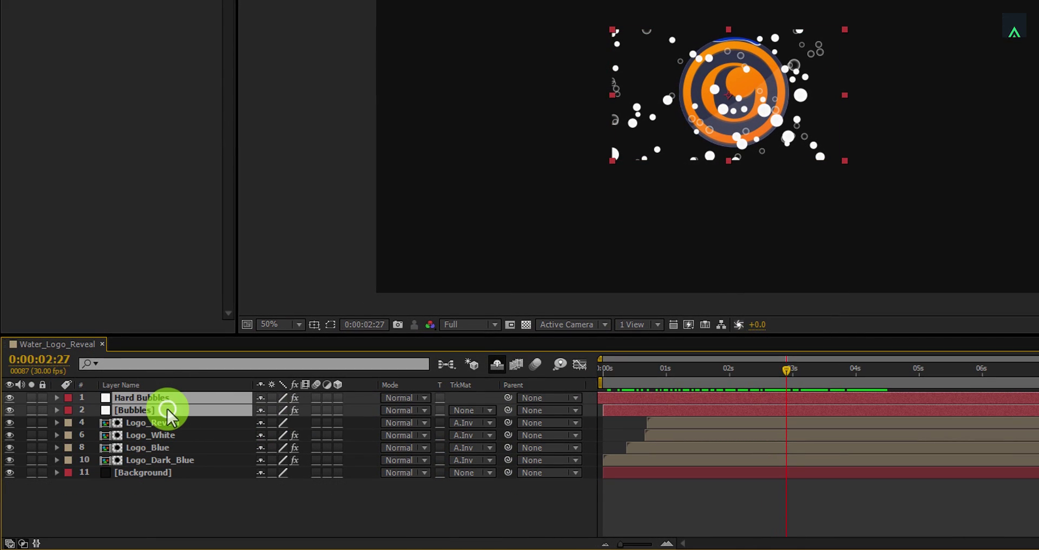
pyautogui.rightClick(172, 412)
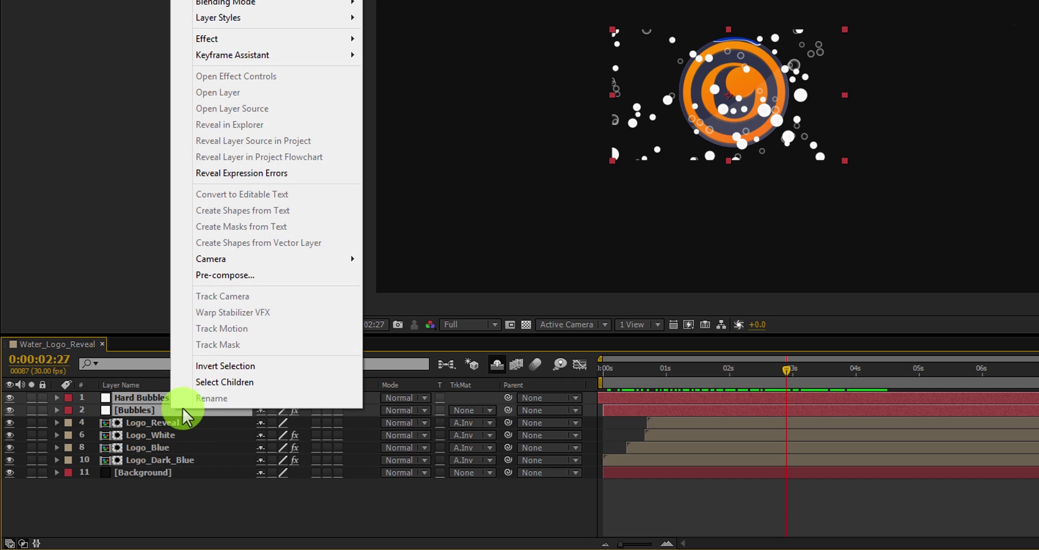
pyautogui.click(243, 274)
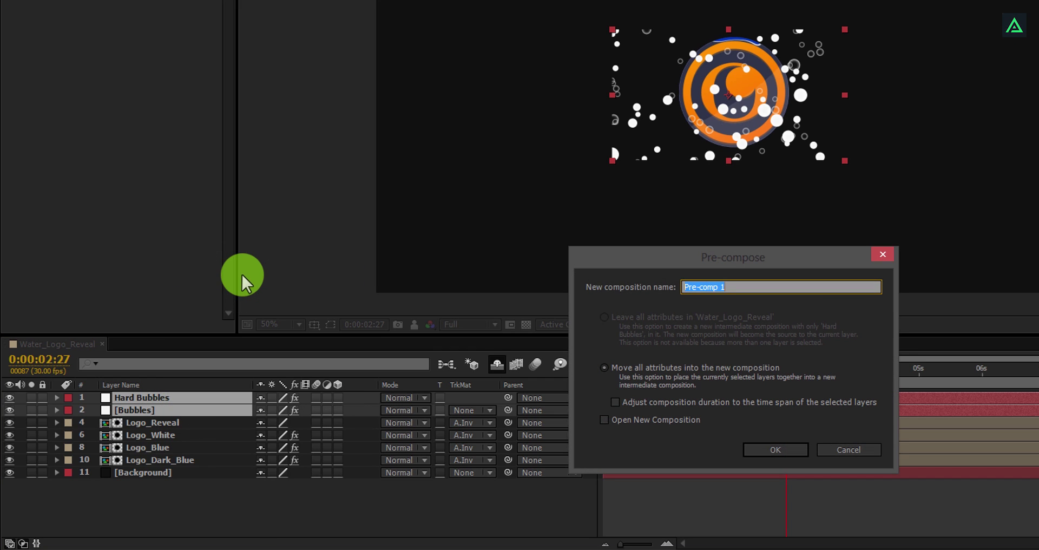
pyautogui.click(760, 450)
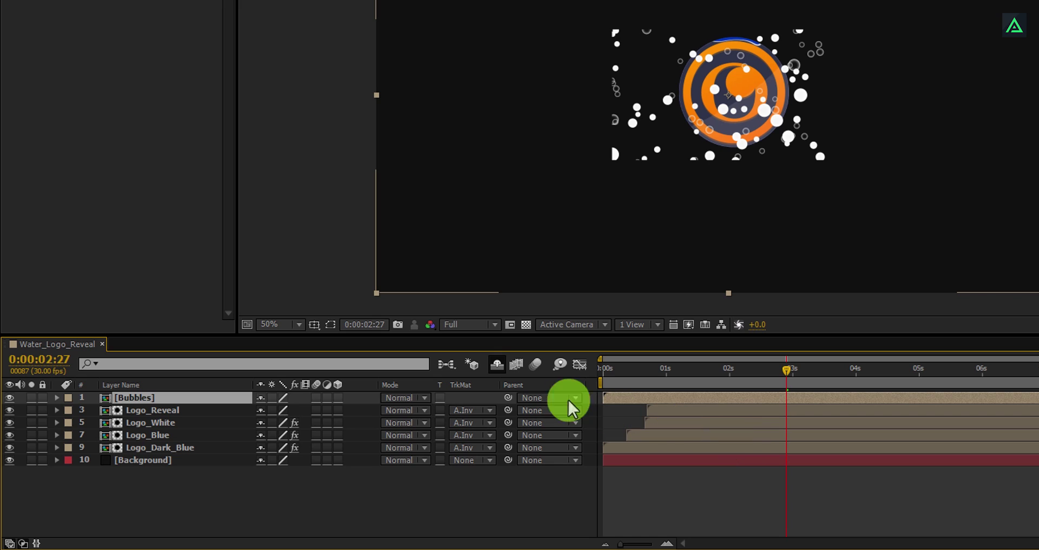
# - Duplicate the Logo_Reveal layer and place the copy above the Bubbles layer
pyautogui.click(177, 410)
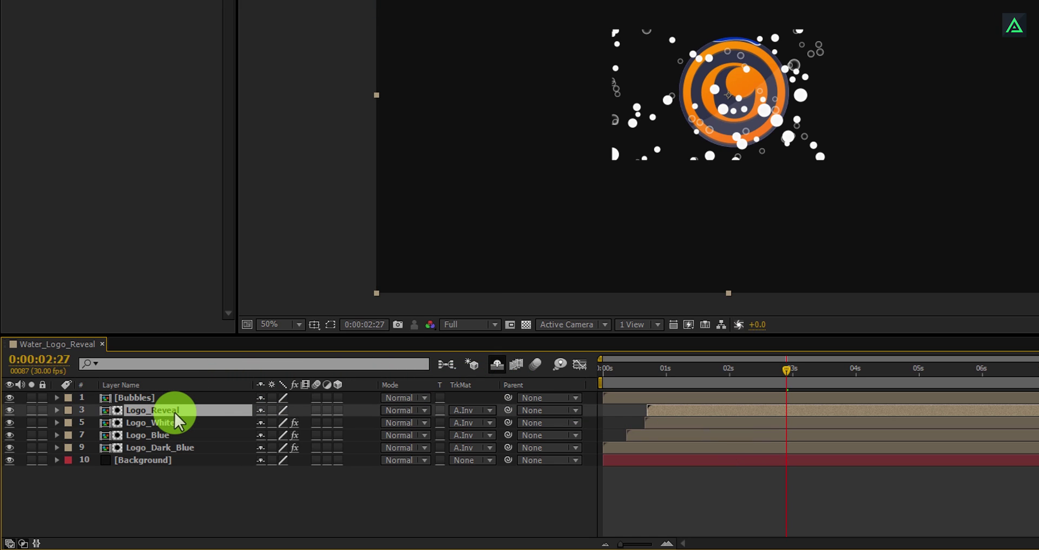
pyautogui.hotkey('ctrl', 'd')
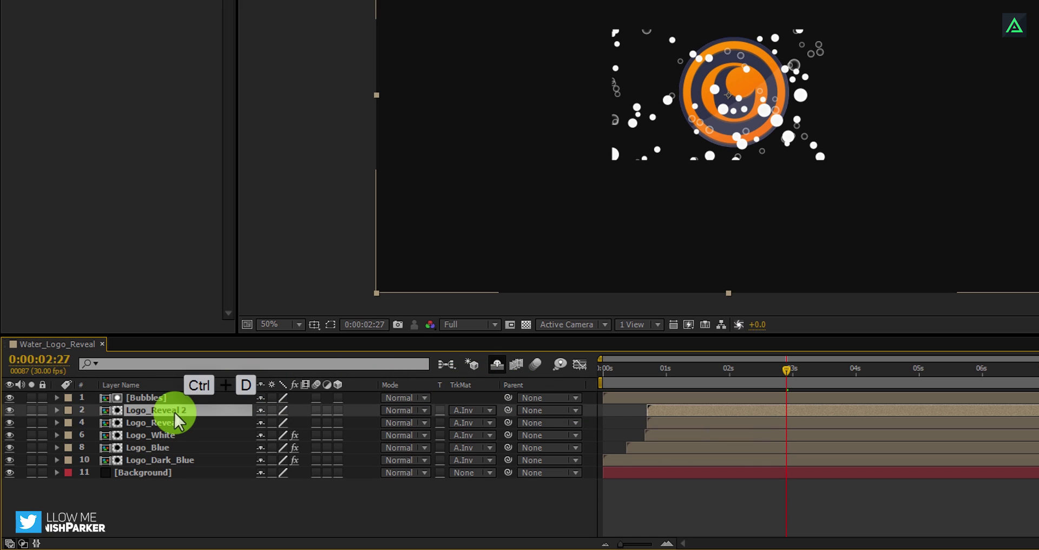
pyautogui.moveTo(175, 413); pyautogui.dragTo(174, 396)
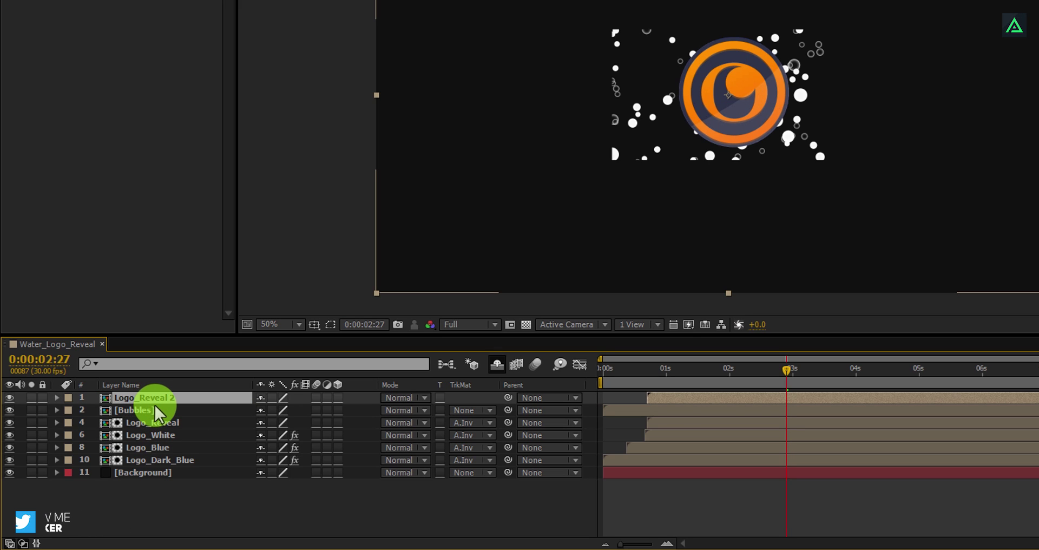
# - Set the track matte of Bubbles to Alpha Matte "Logo_Reveal 2" and shift the matte layer to begin near the composition's start
pyautogui.click(455, 409)
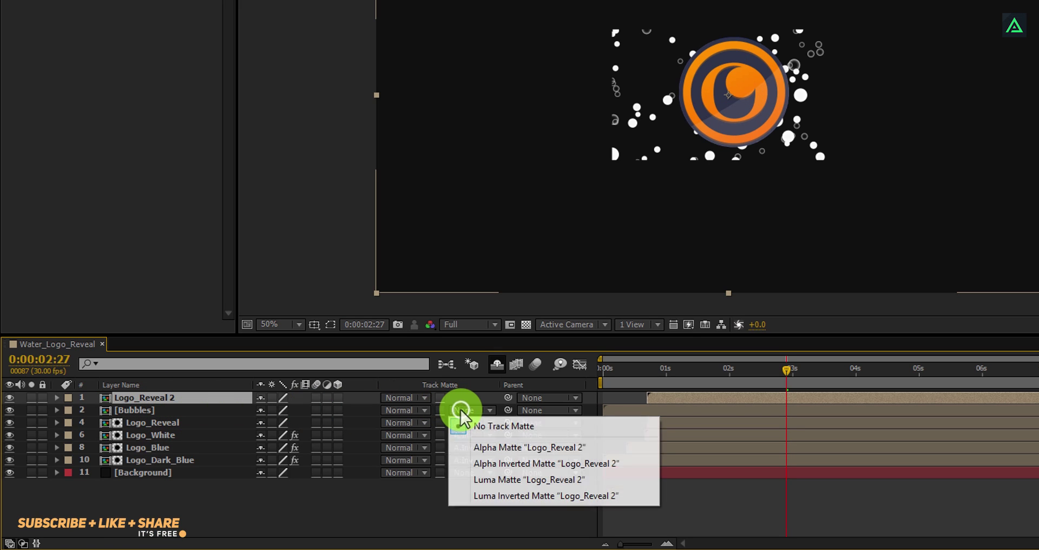
pyautogui.click(475, 443)
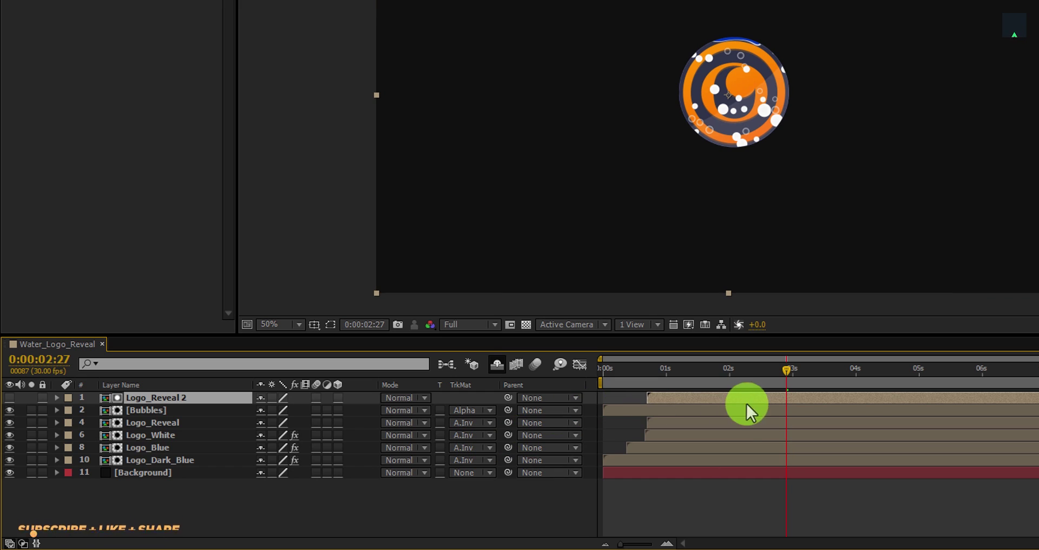
pyautogui.moveTo(647, 368); pyautogui.dragTo(647, 389)
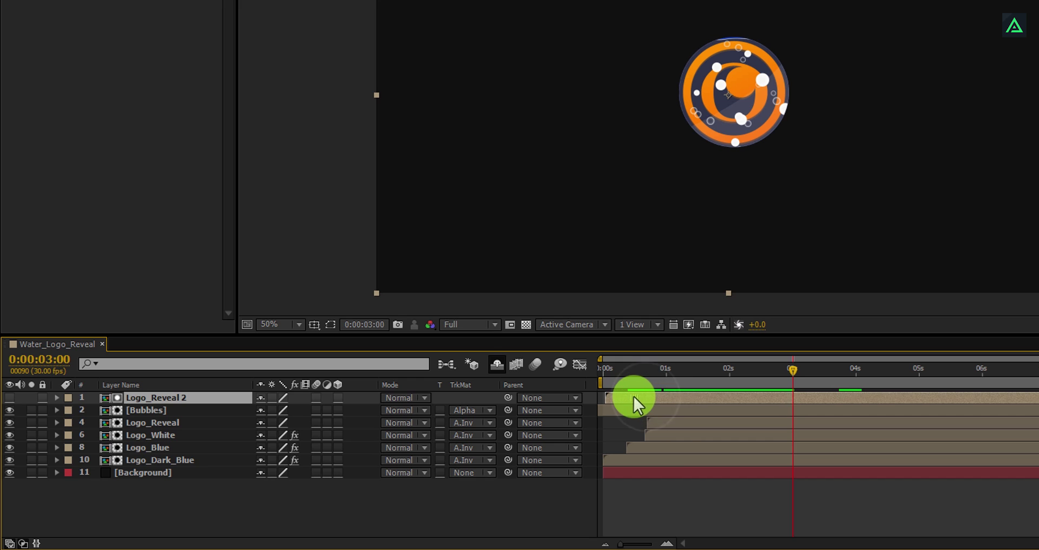